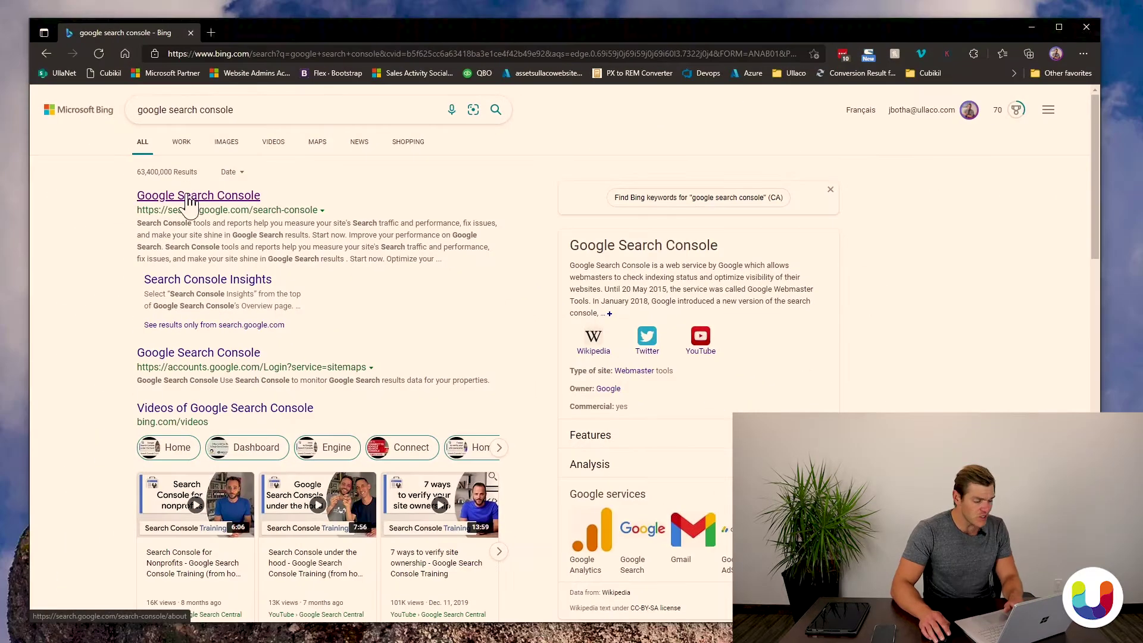
Open Google Search Console from the search results and start it.
left_click(189, 196)
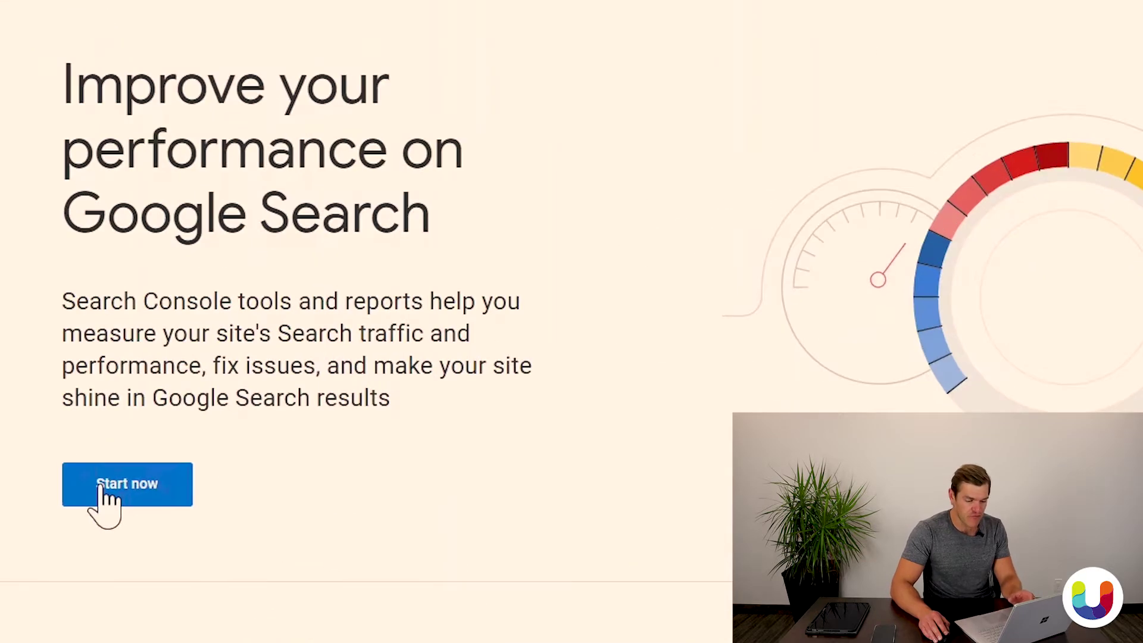
left_click(101, 488)
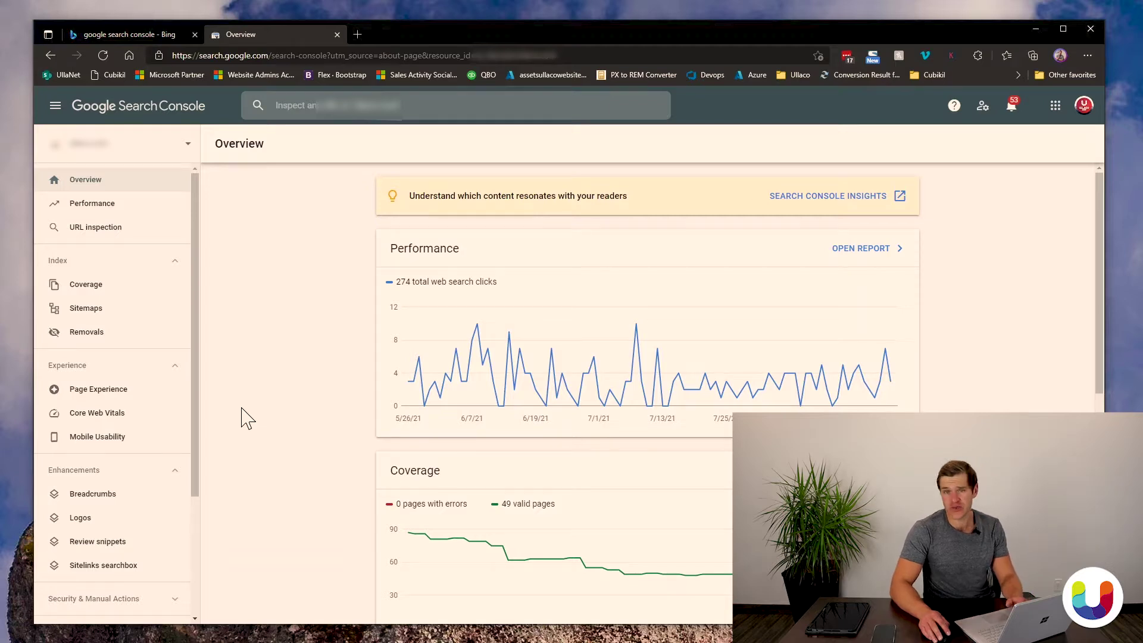
Look at the list of available properties and view the Search Console Insights site overview.
left_click(90, 154)
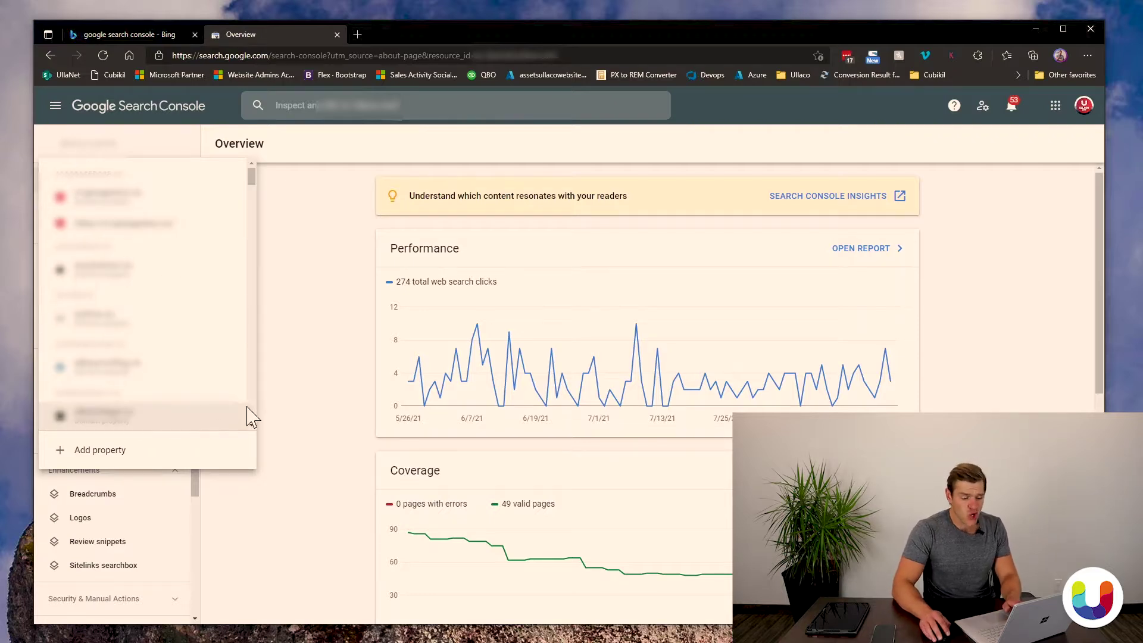
left_click(290, 244)
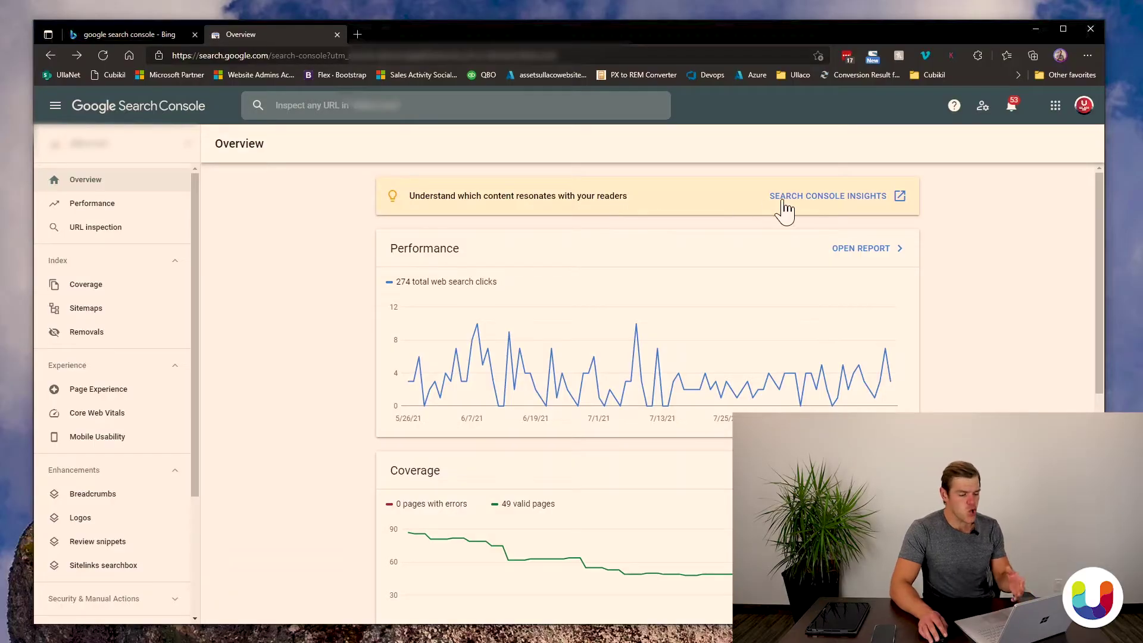
left_click(780, 203)
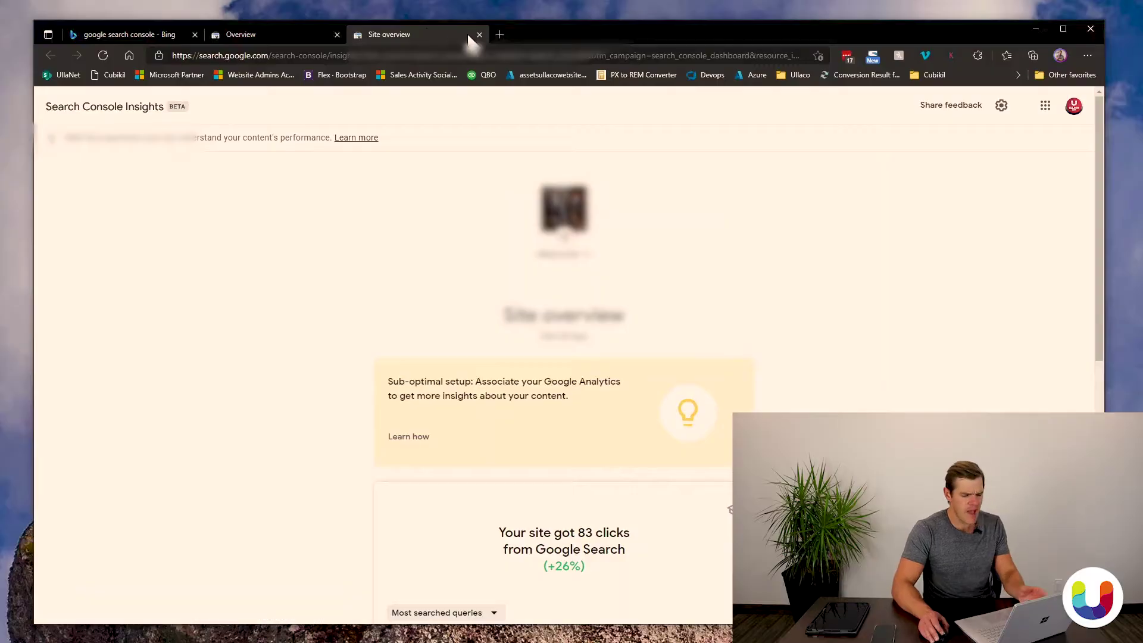
left_click(480, 35)
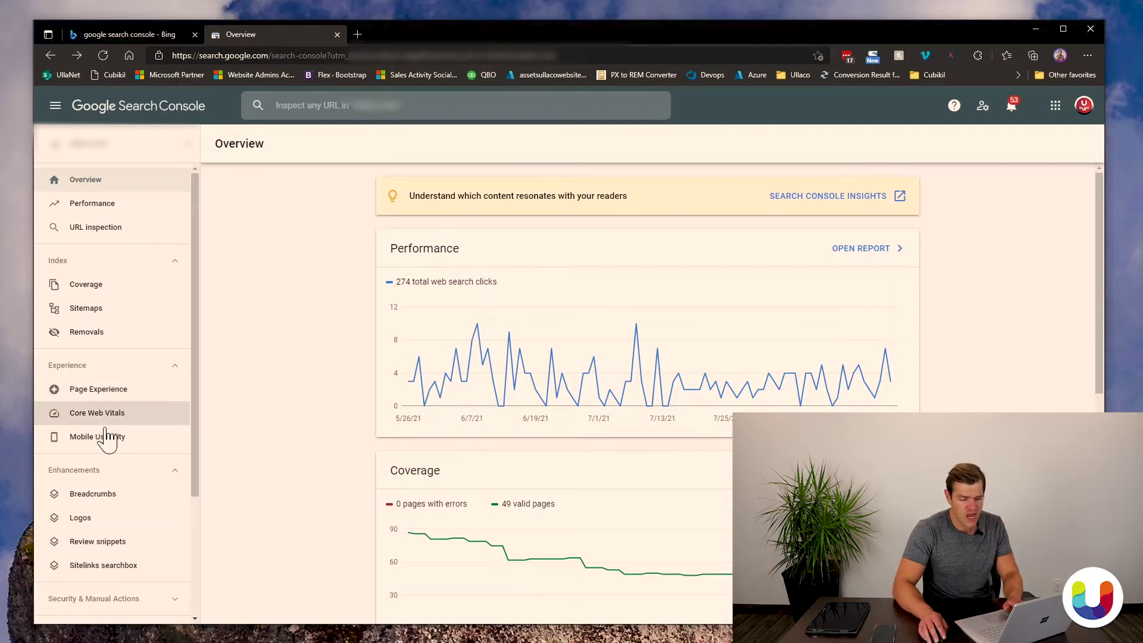
Review the available reports, including Security & Manual Actions, and the charts on the Overview page.
left_click_drag(196, 403, 199, 495)
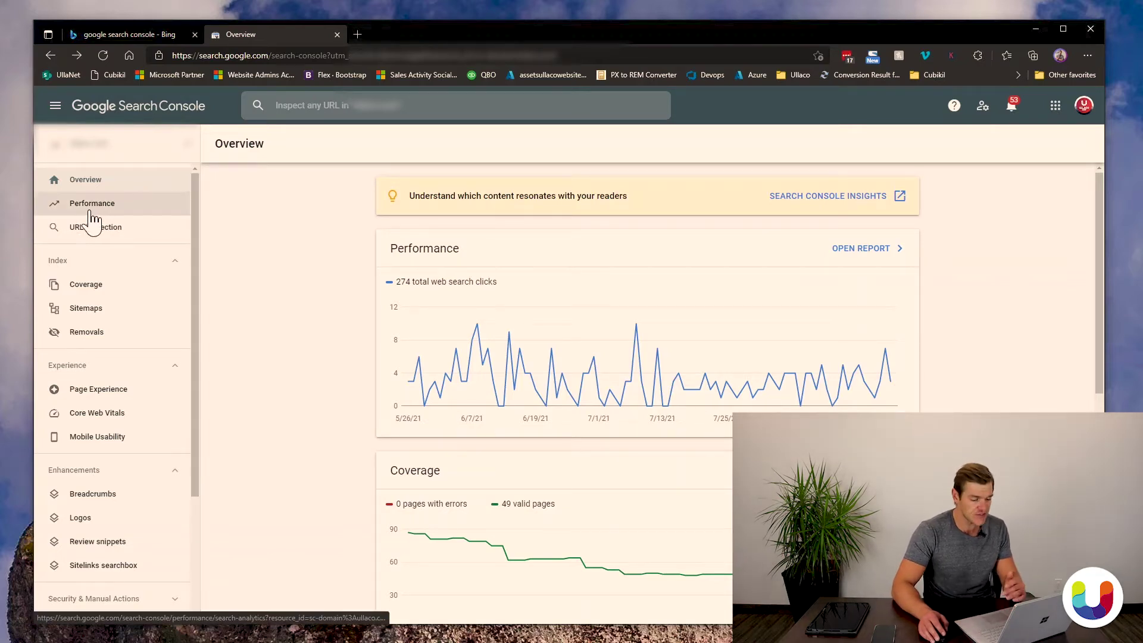
scroll(87, 298, "down", 3)
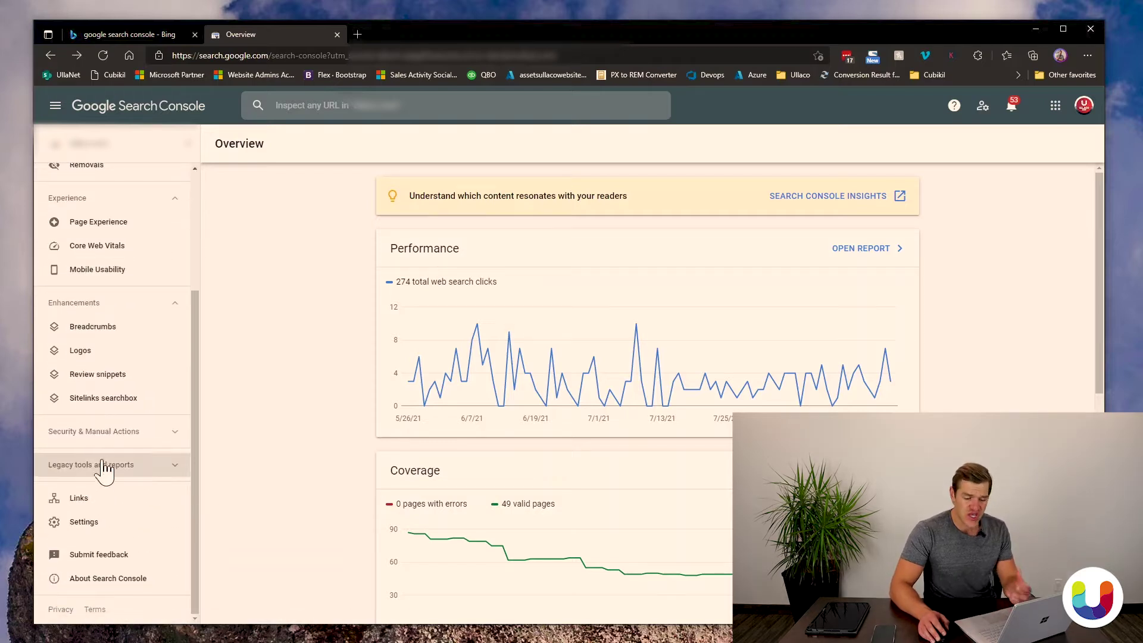
left_click(86, 434)
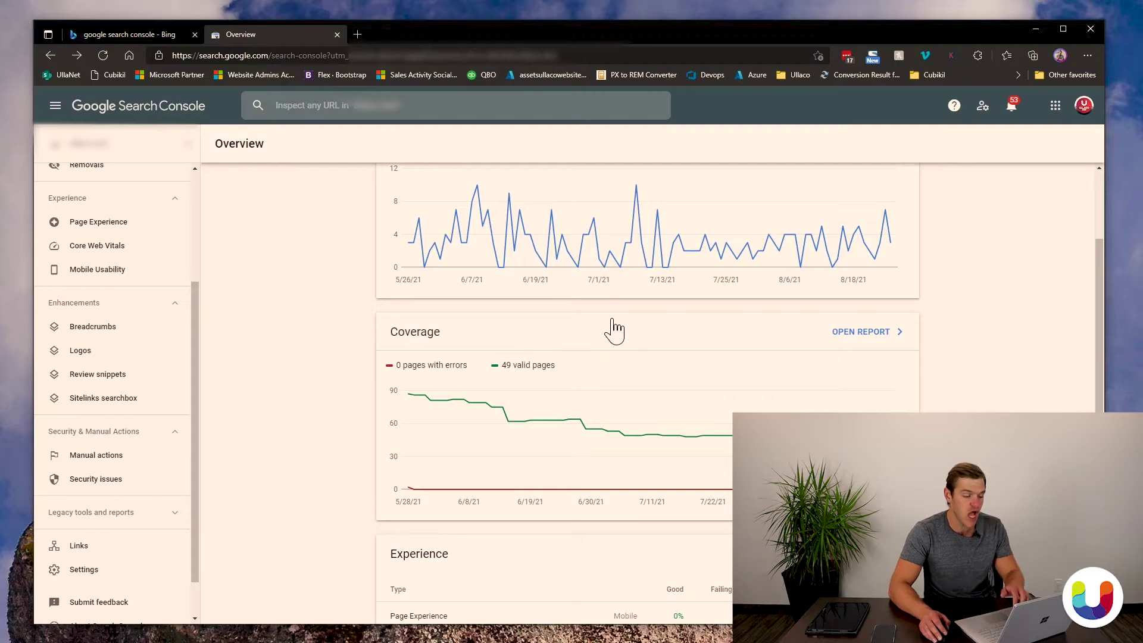
scroll(615, 331, "up", 3)
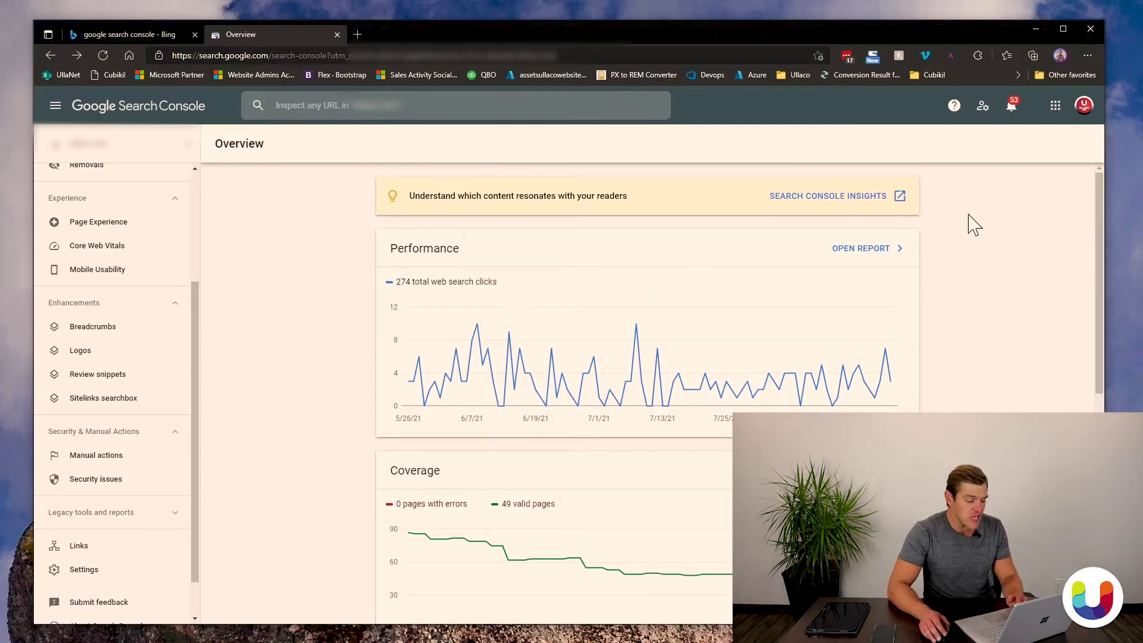
scroll(974, 226, "down", 1)
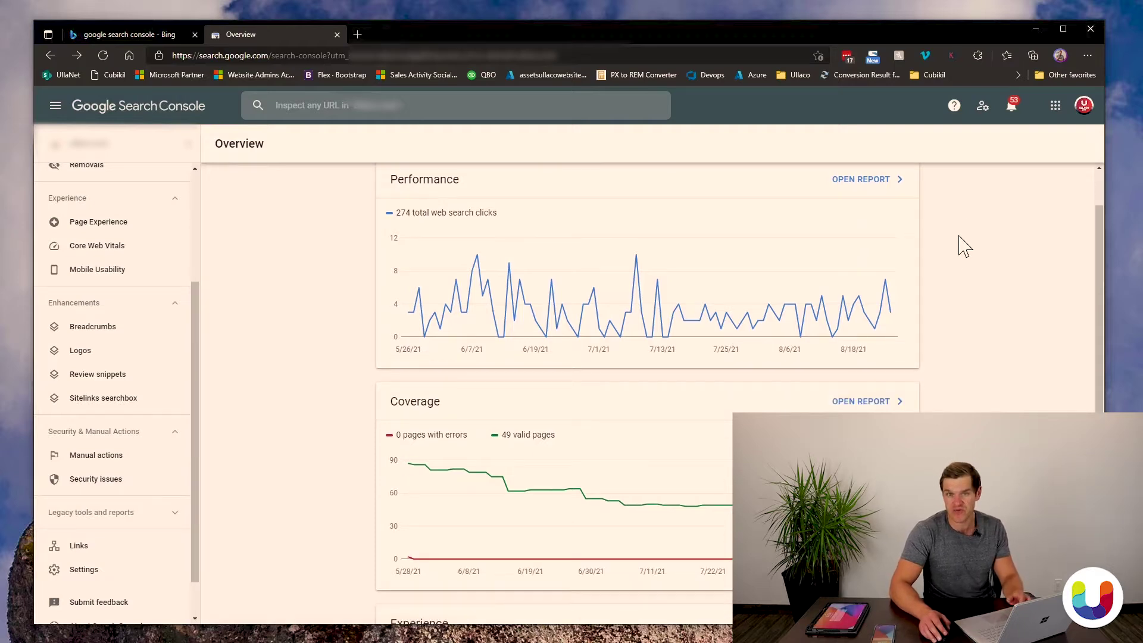
Open the full Performance report and set its date range to the last 16 months.
scroll(947, 269, "up", 1)
left_click(857, 261)
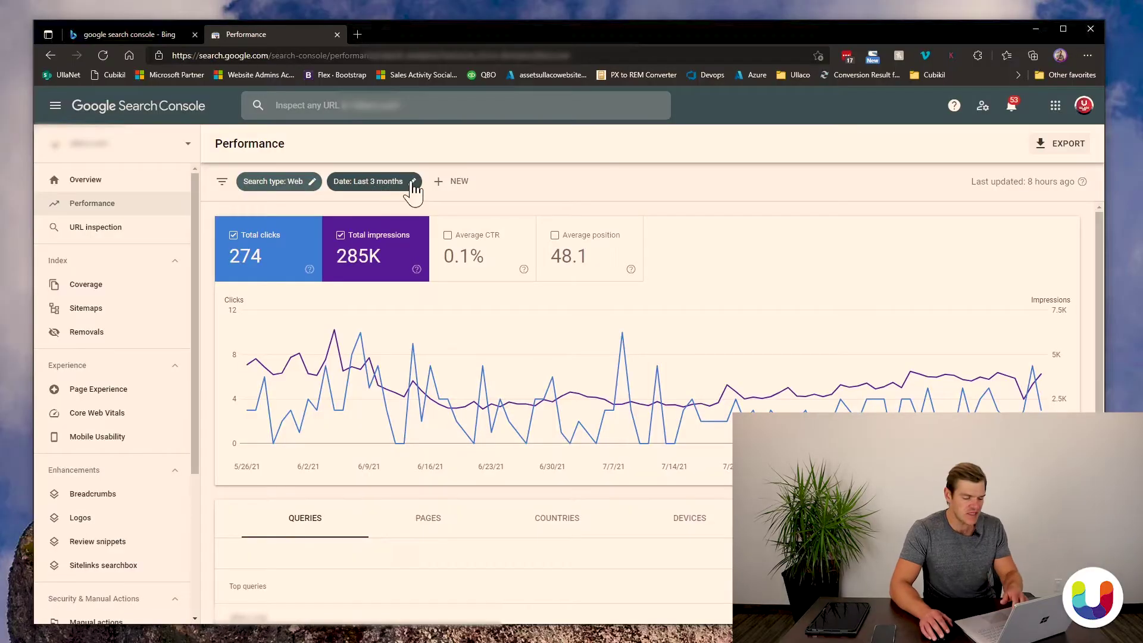
left_click(409, 181)
left_click(489, 423)
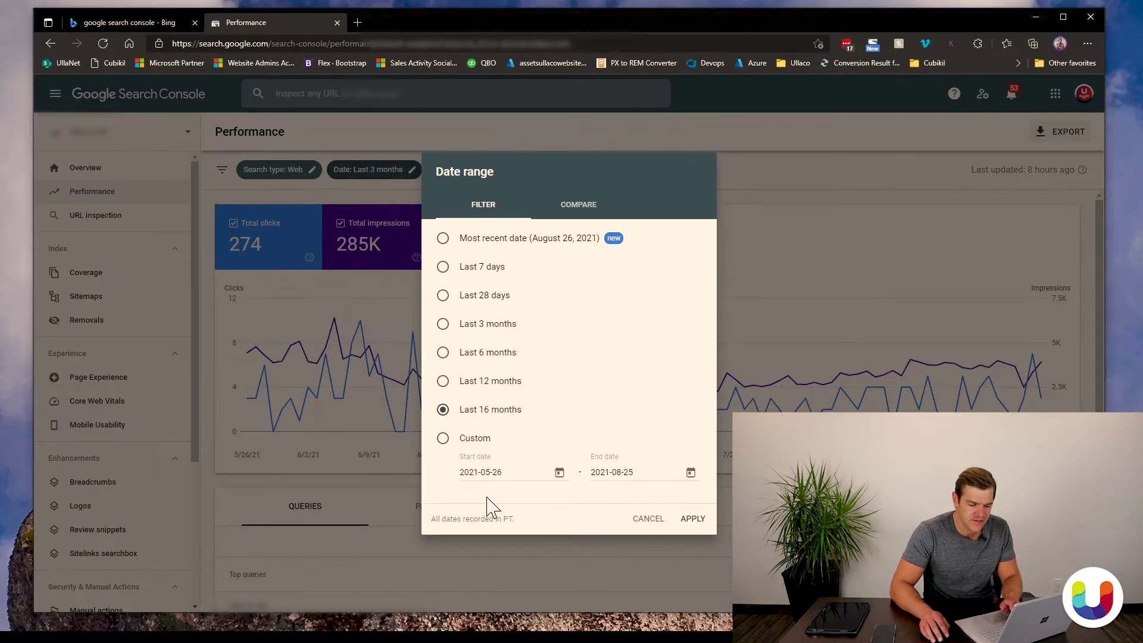
left_click(691, 519)
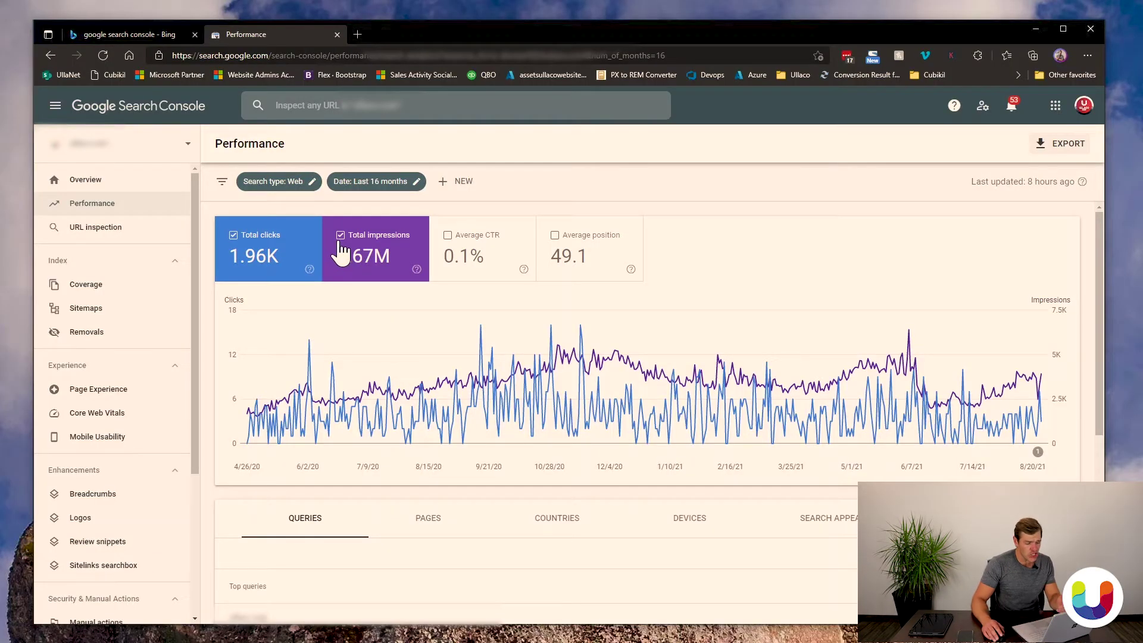
Toggle total clicks off and on in the performance chart, and add average CTR and average position.
left_click(234, 236)
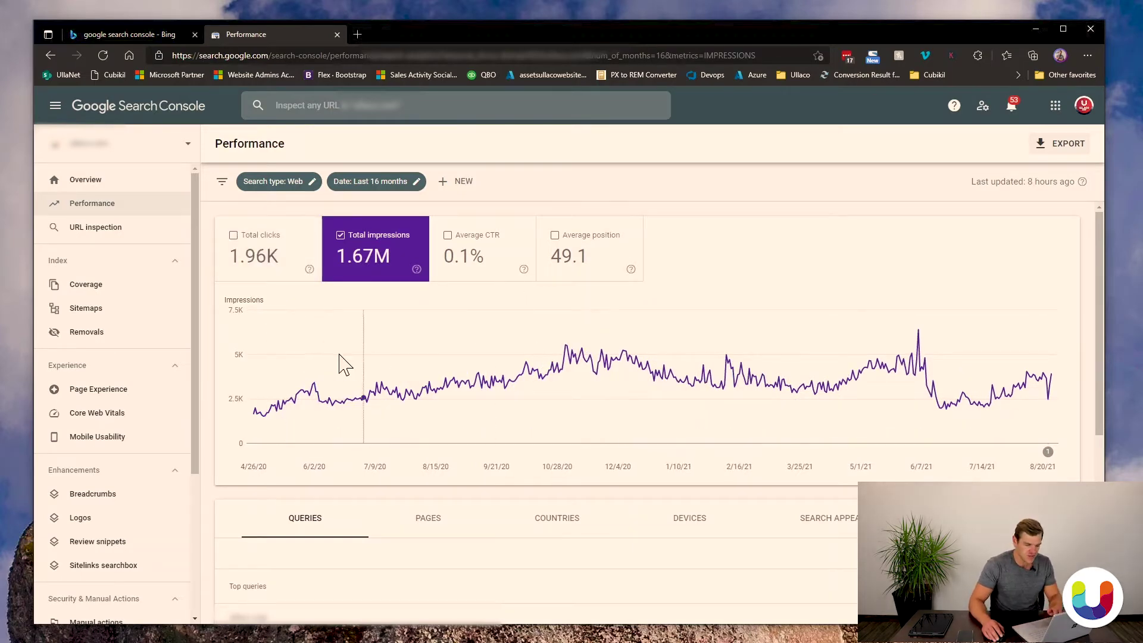
left_click(266, 271)
left_click(532, 245)
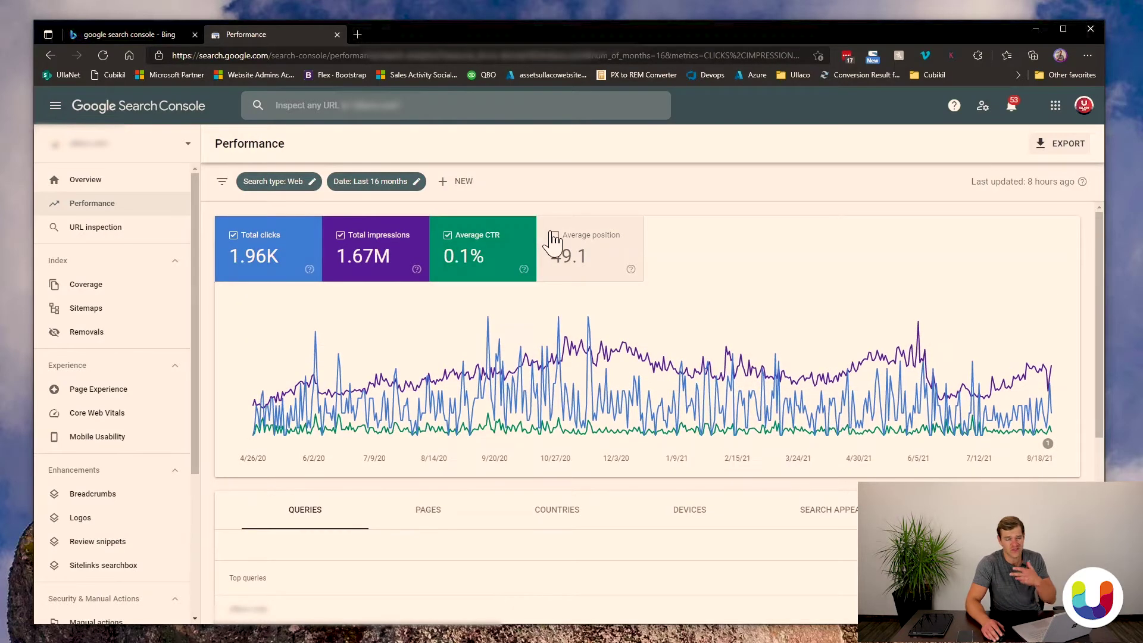
left_click(550, 243)
Reduce the performance chart to the average CTR metric only.
left_click(370, 255)
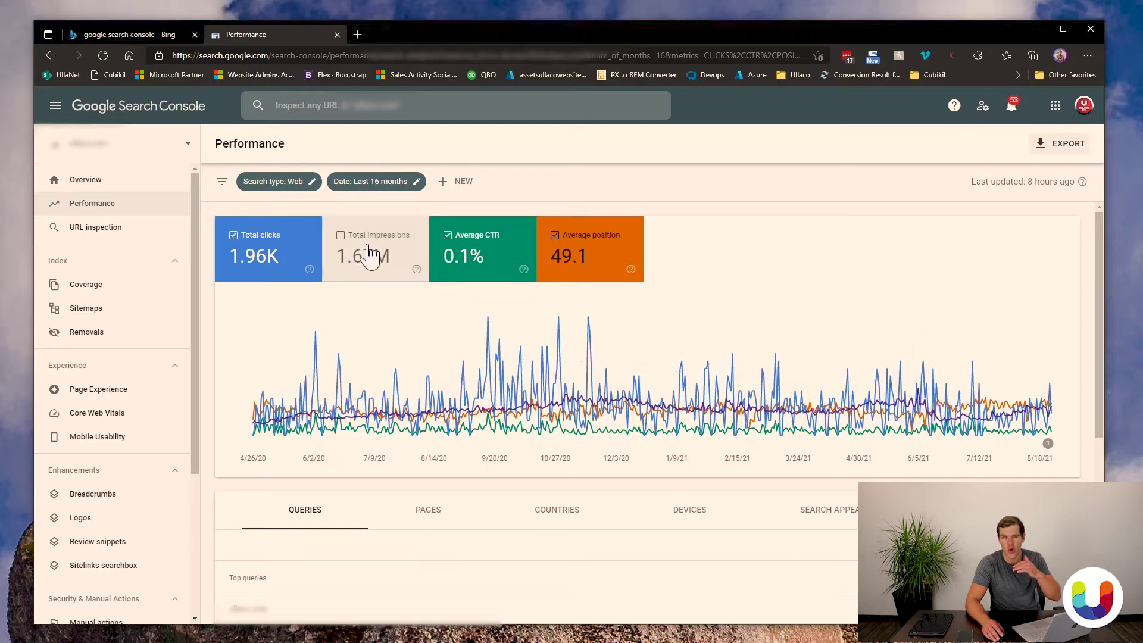
left_click(356, 256)
left_click(268, 252)
left_click(558, 244)
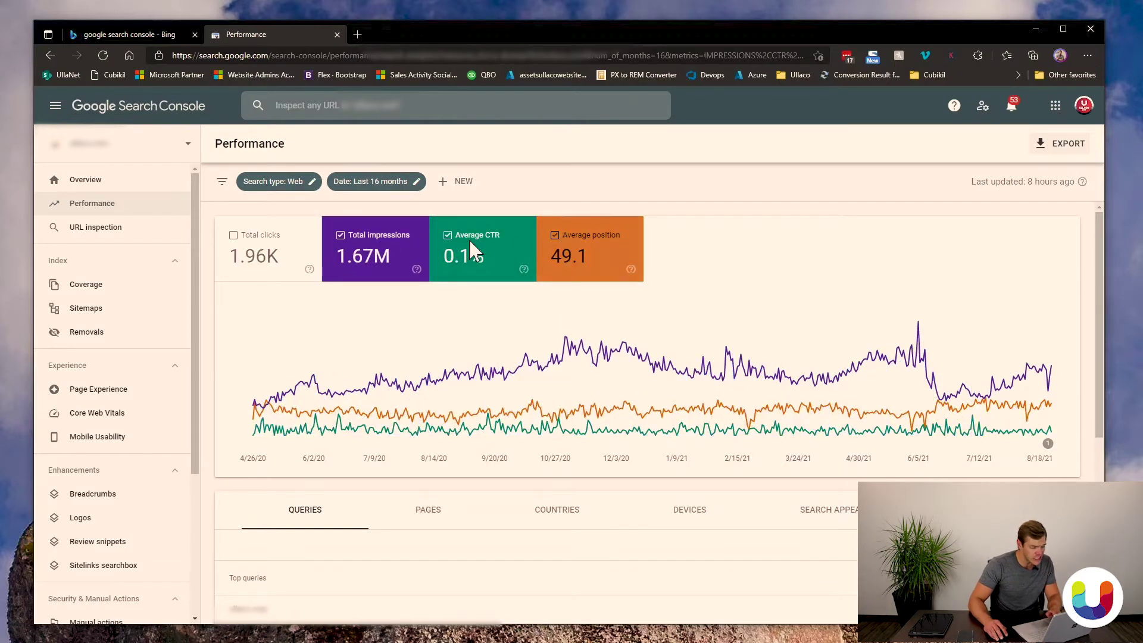
left_click(359, 258)
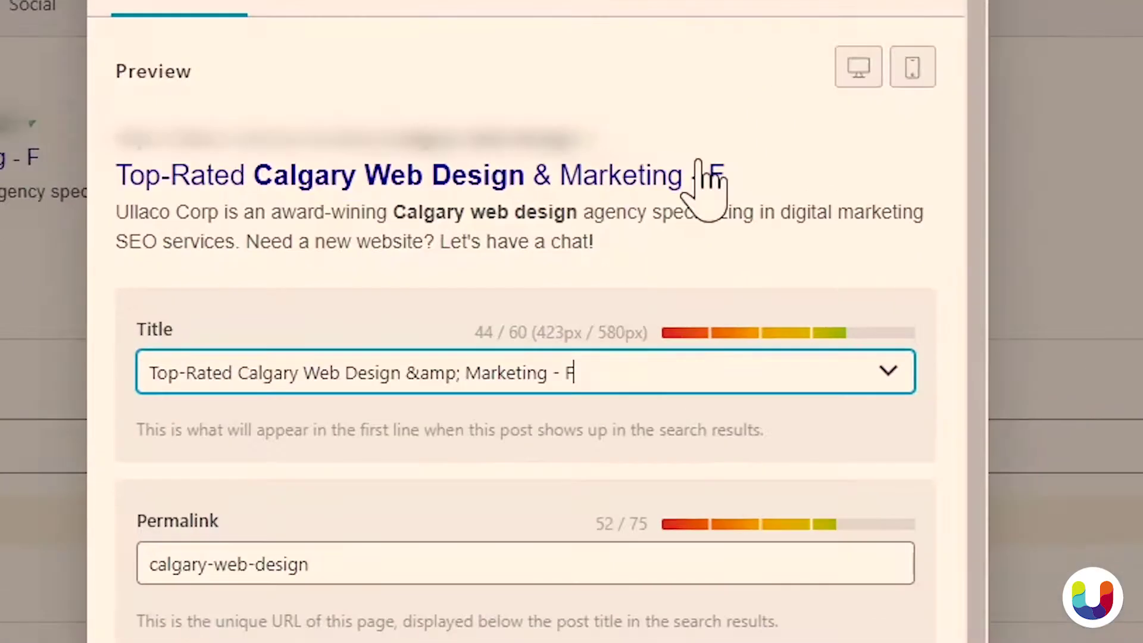
Complete the ending of the web design page's SEO title as "Free Quote" and go to its description.
type("r")
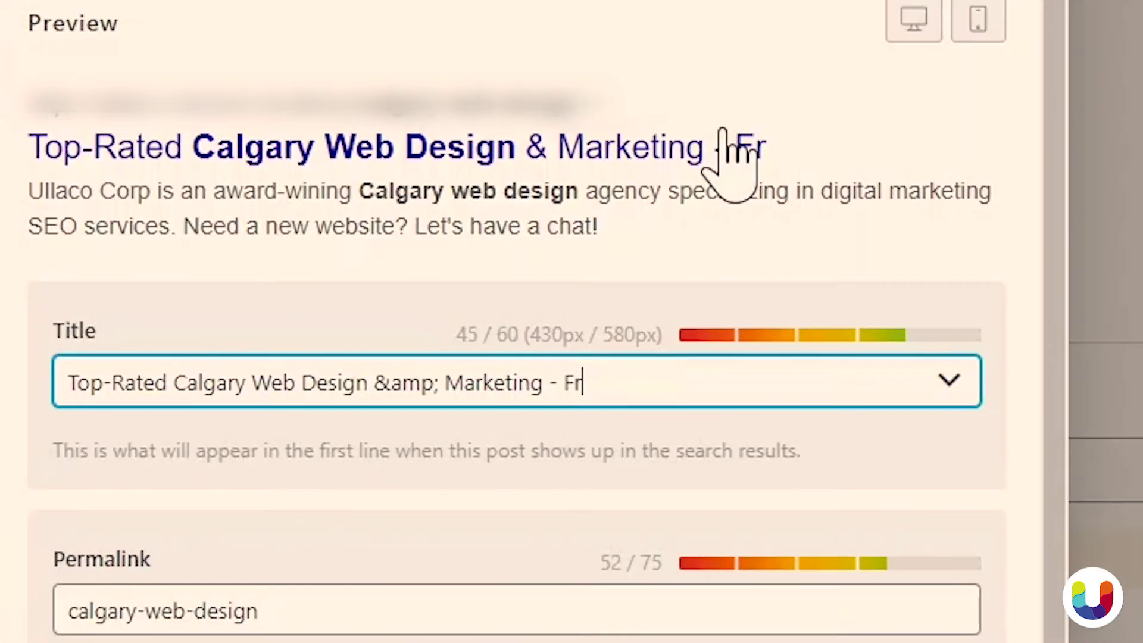
type("ee Qu")
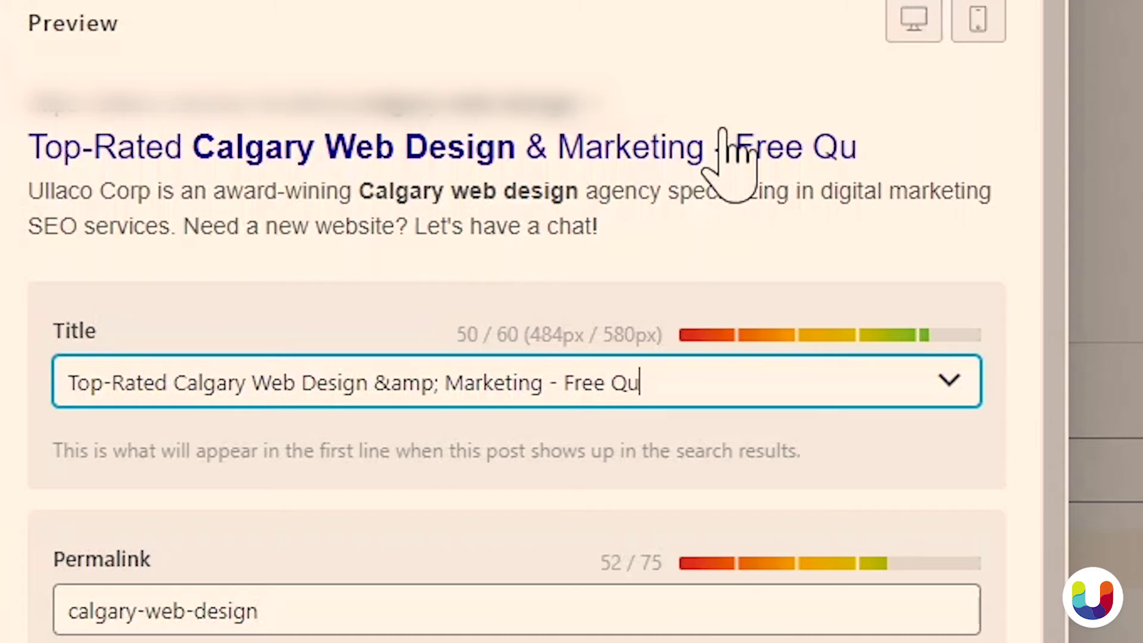
type("ote")
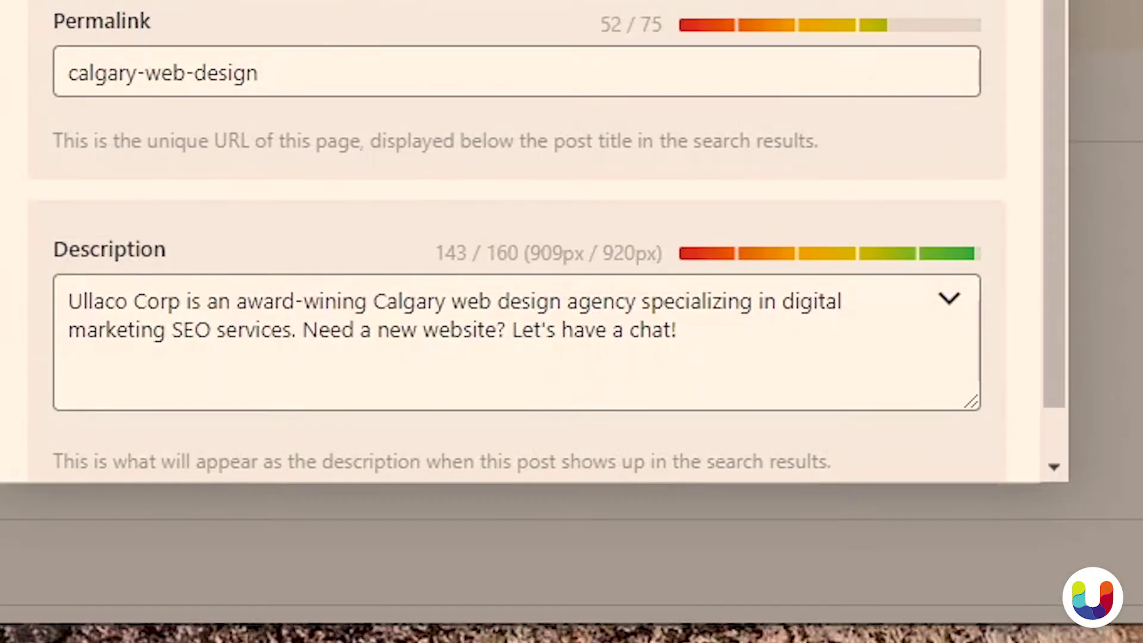
left_click(522, 299)
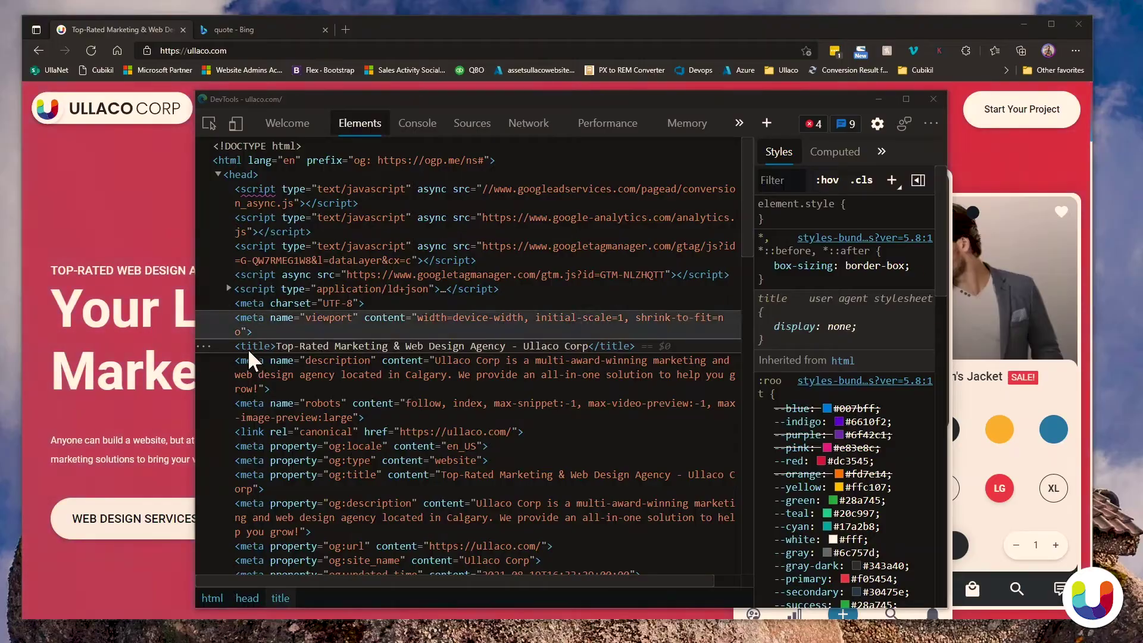
Inspect the meta description and neighbouring tags in the head of the ullaco.com page in DevTools.
left_click(259, 358)
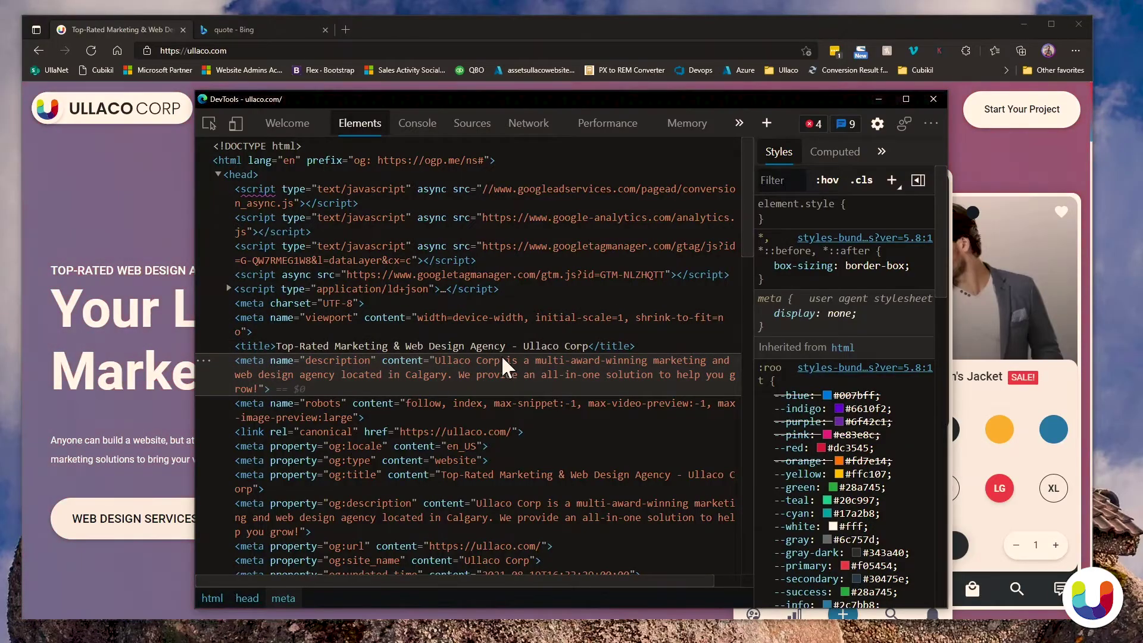
left_click(359, 409)
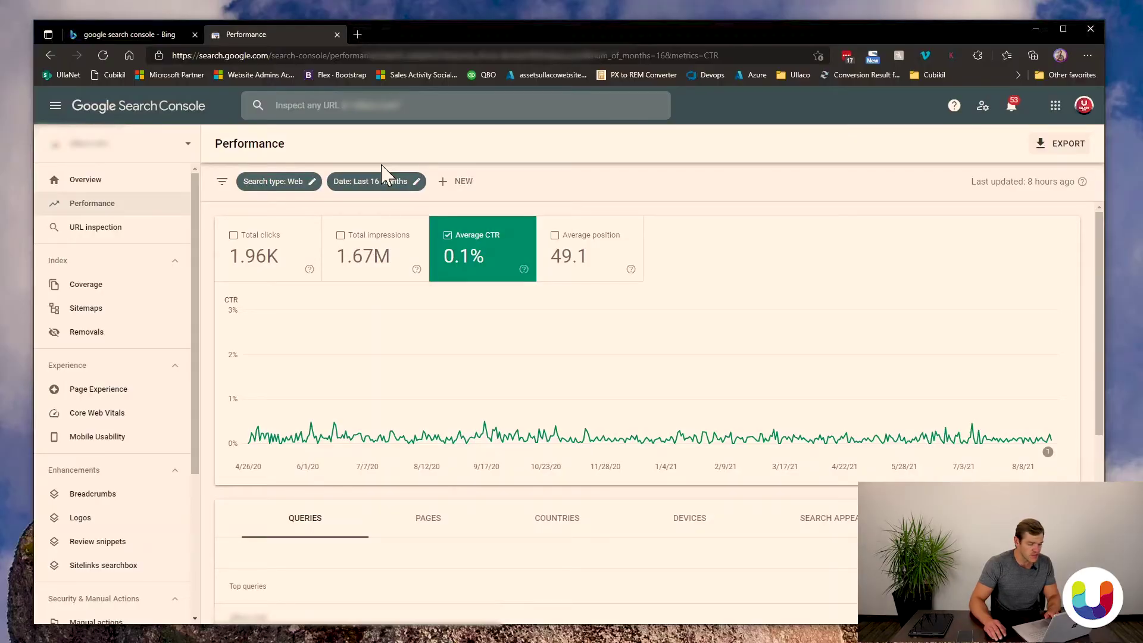
Show only average position in the Search Console performance chart instead of average CTR.
left_click(564, 235)
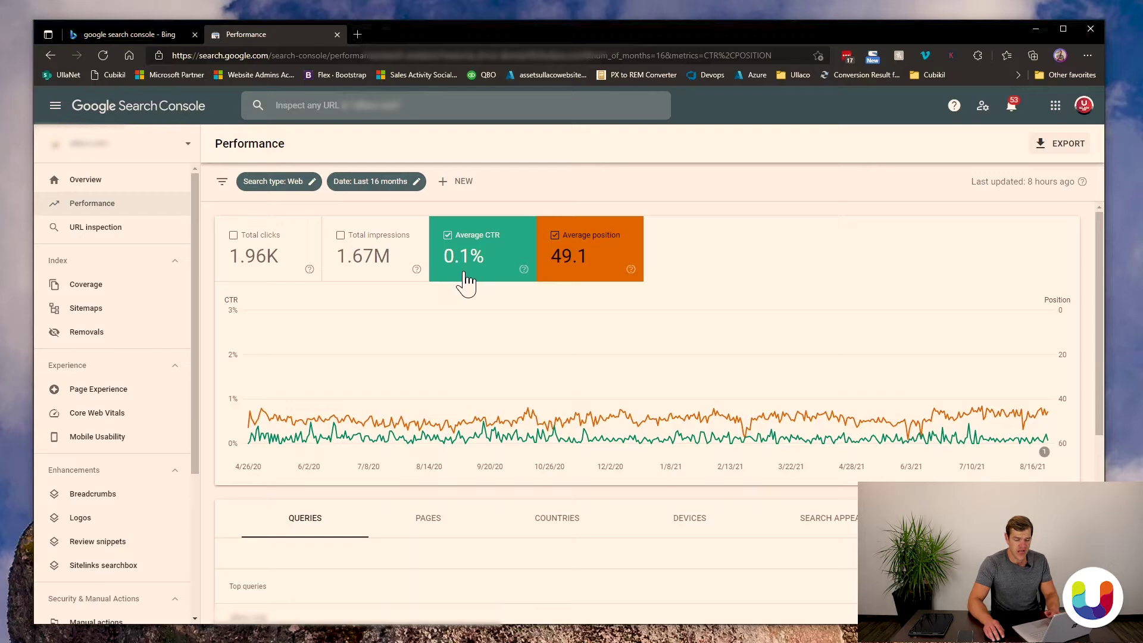
left_click(451, 238)
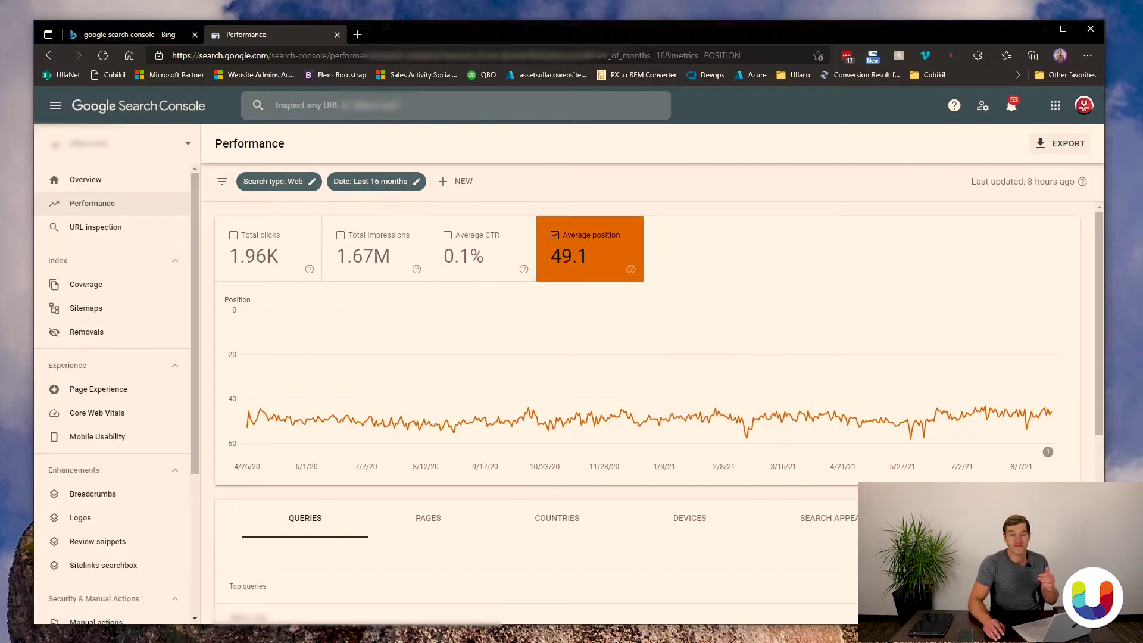
mouse_move(628, 280)
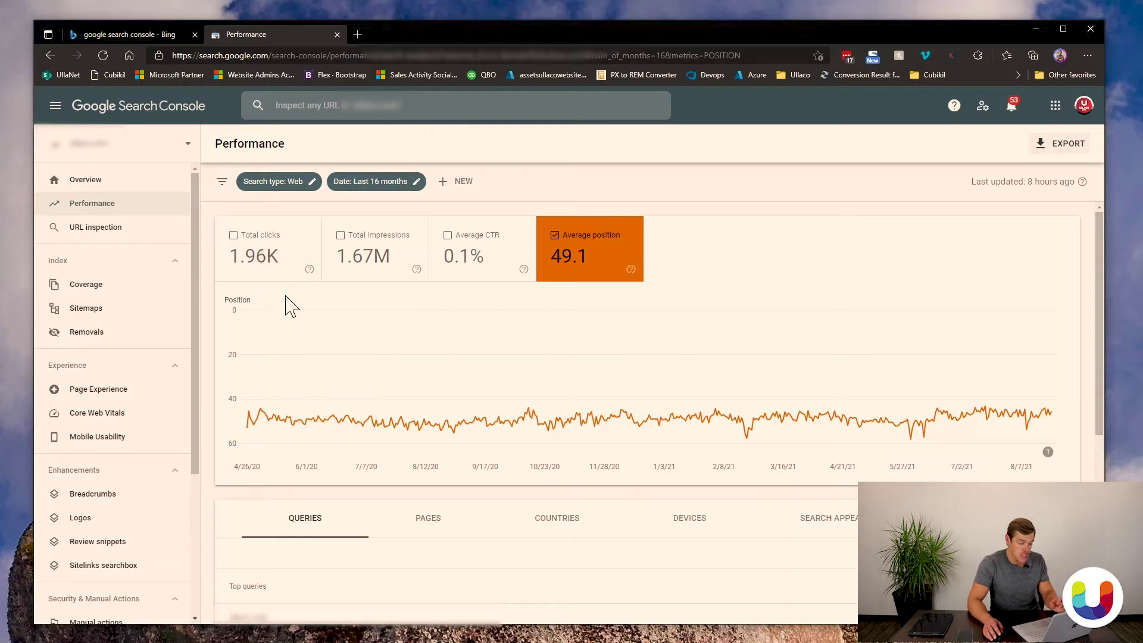
Show total clicks, total impressions, average CTR and average position together in the performance chart.
left_click(555, 238)
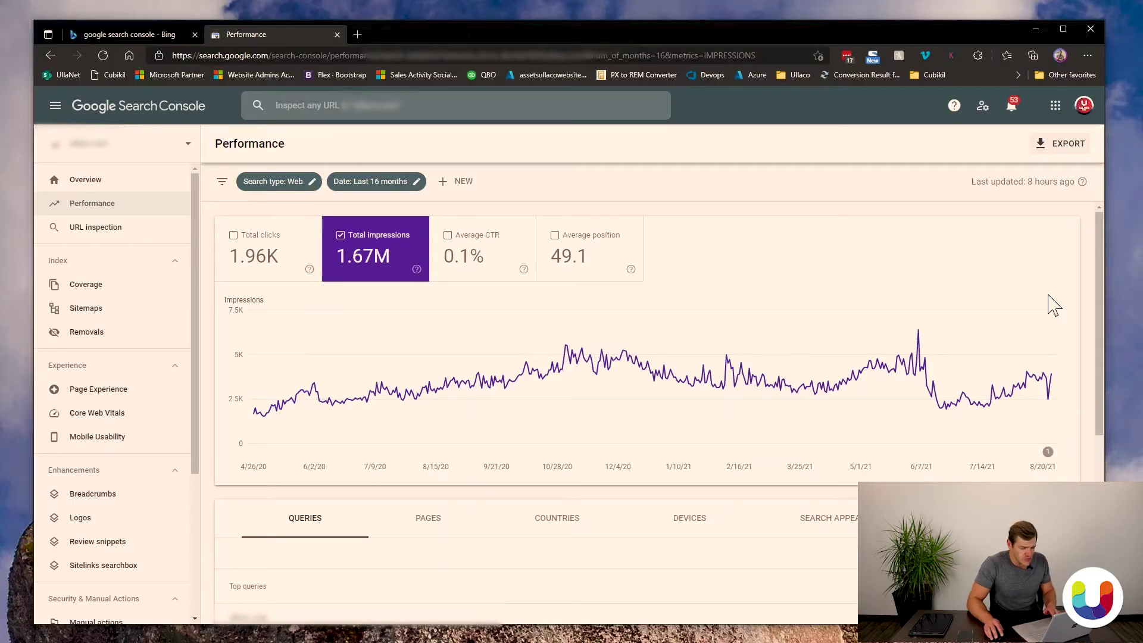
scroll(538, 416, "down", 3)
scroll(536, 428, "up", 3)
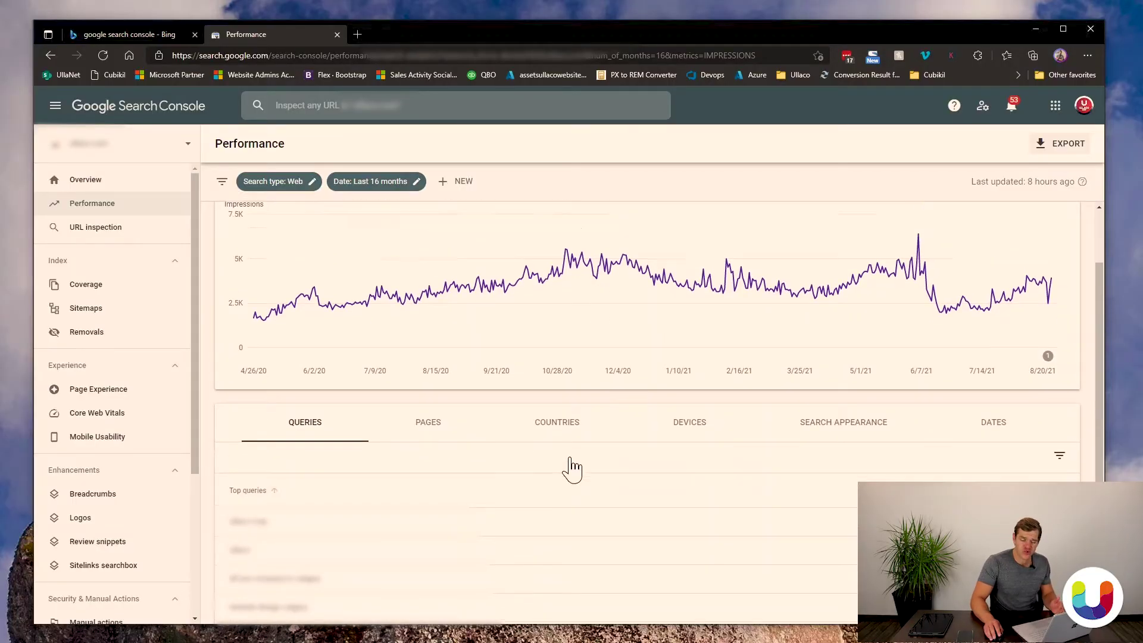
left_click(311, 262)
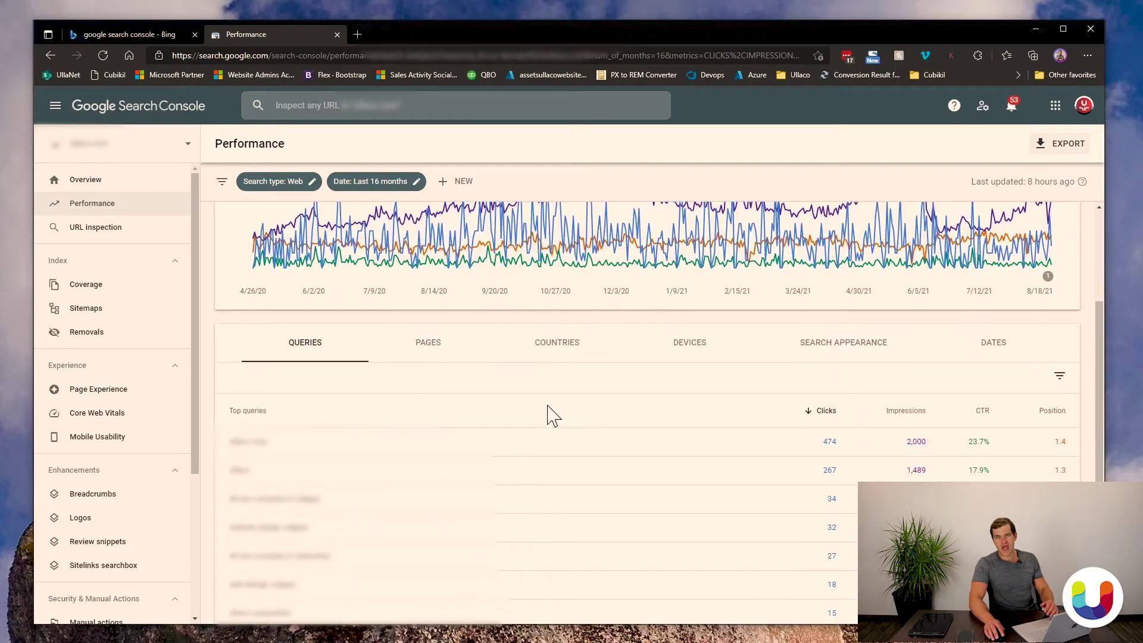
Review the top queries with their clicks, impressions, CTR and position, and list the top pages.
scroll(552, 417, "down", 1)
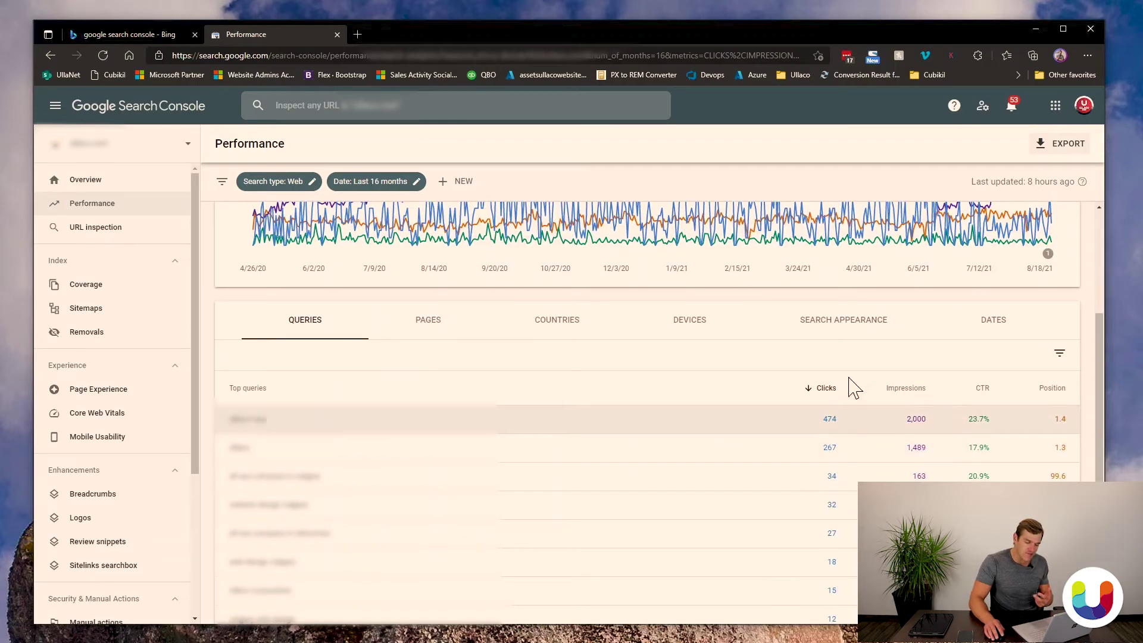
scroll(538, 428, "up", 2)
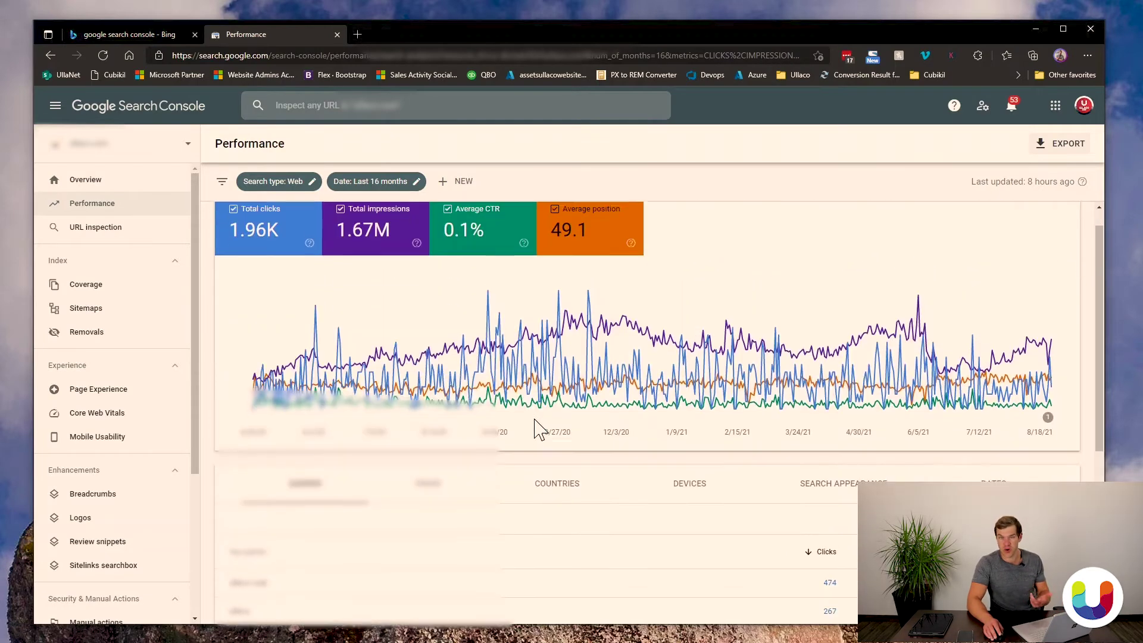
scroll(540, 430, "down", 2)
scroll(540, 430, "down", 2)
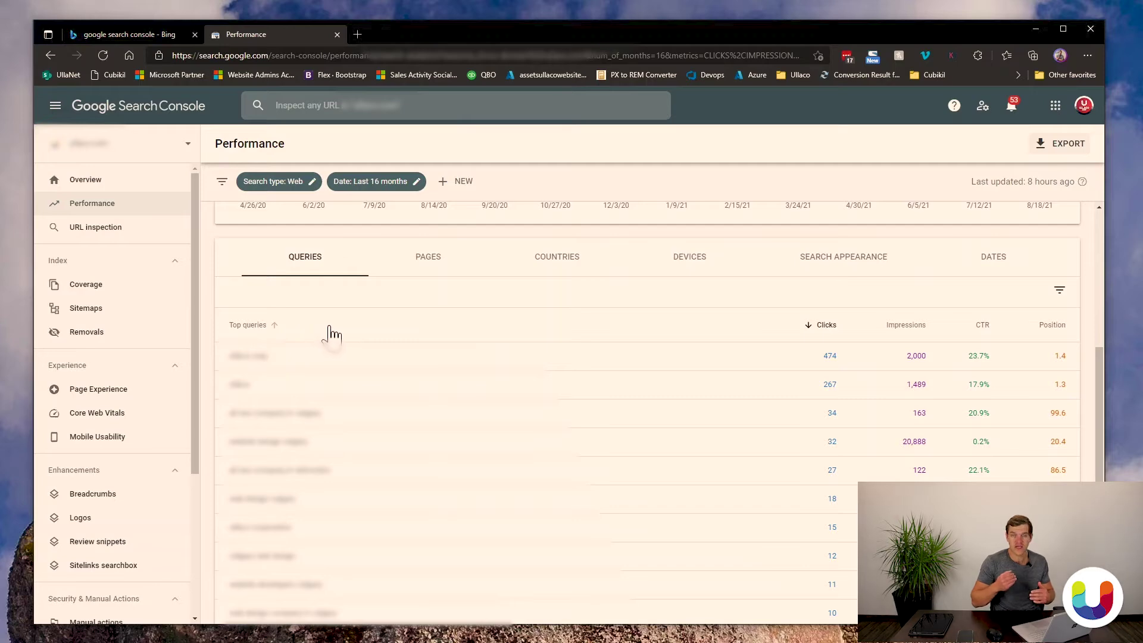
left_click(412, 269)
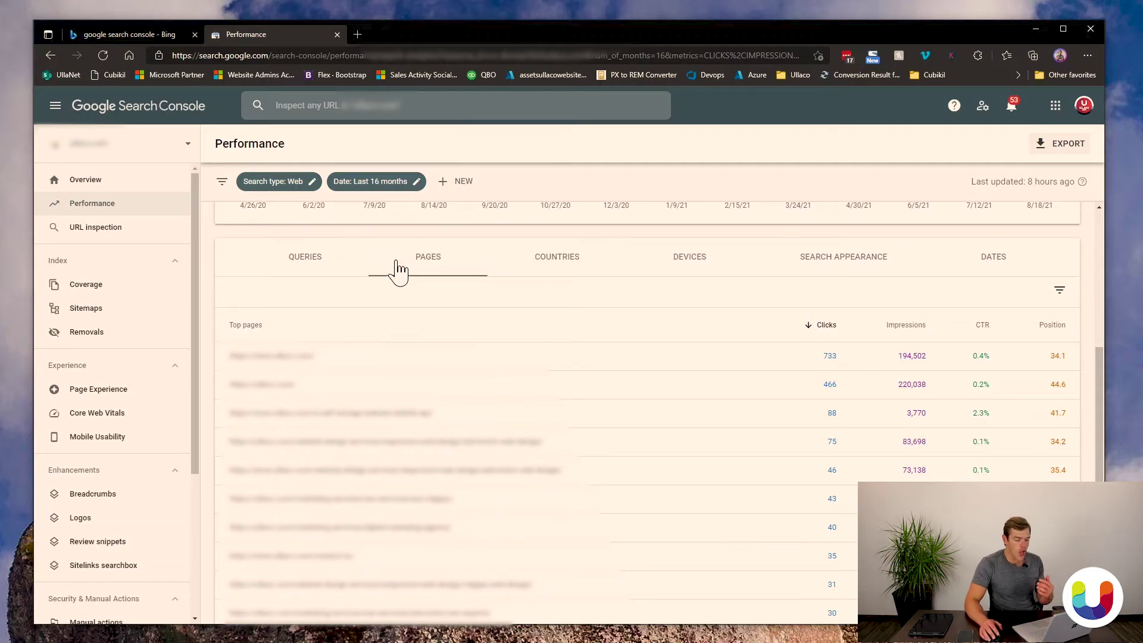
Compare the queries and pages tables, and view the filter options available for the top pages.
left_click(315, 269)
left_click(419, 269)
left_click(298, 269)
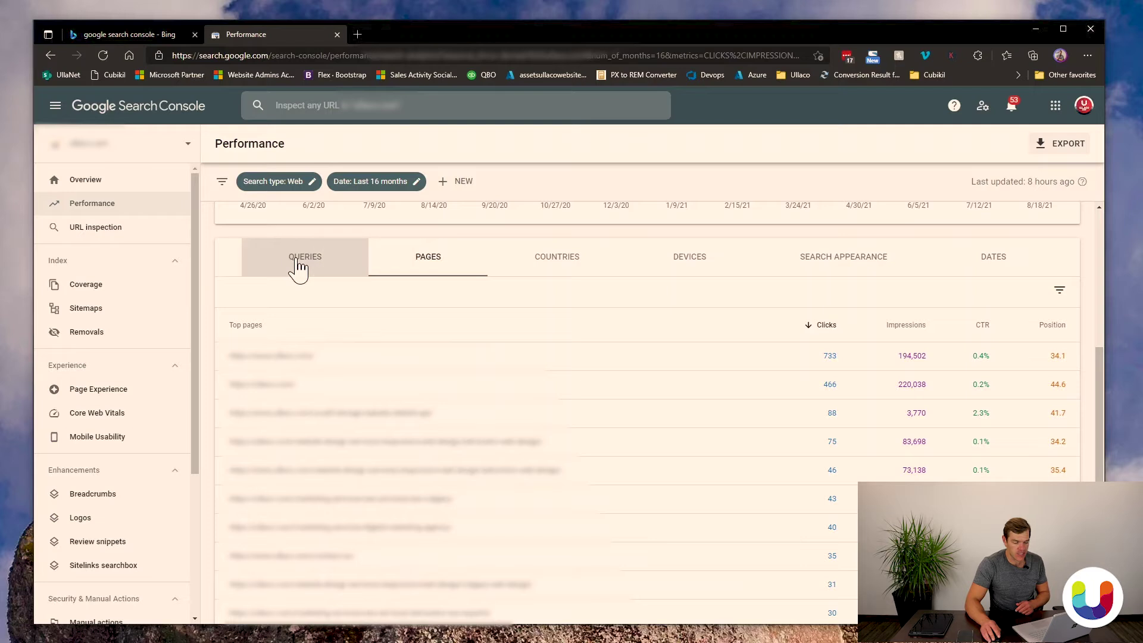
left_click(440, 271)
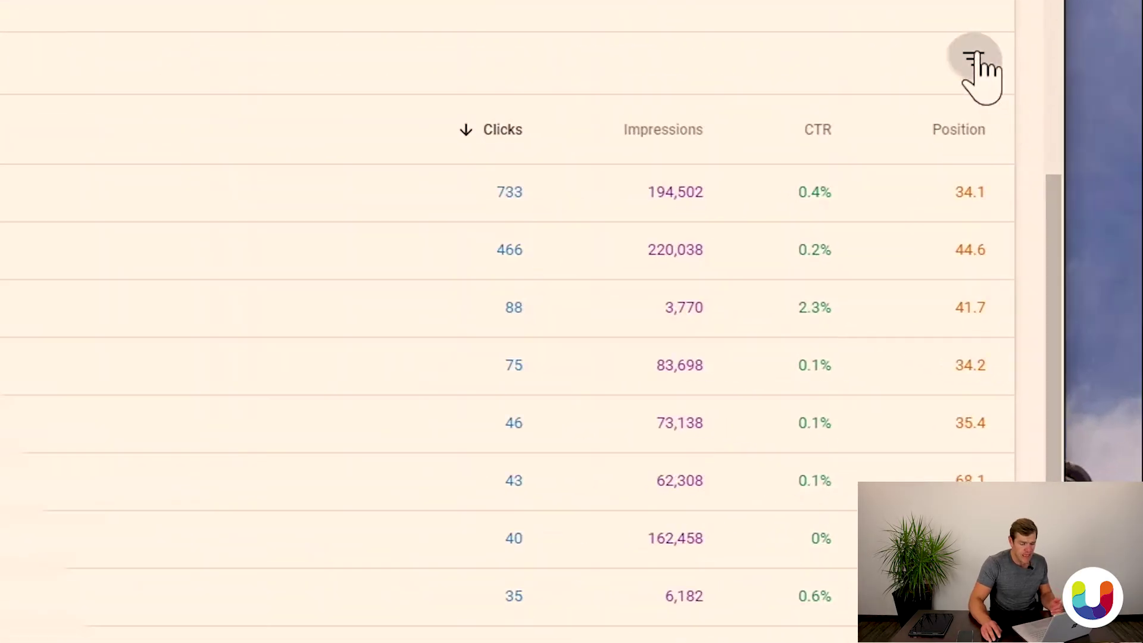
left_click(1060, 290)
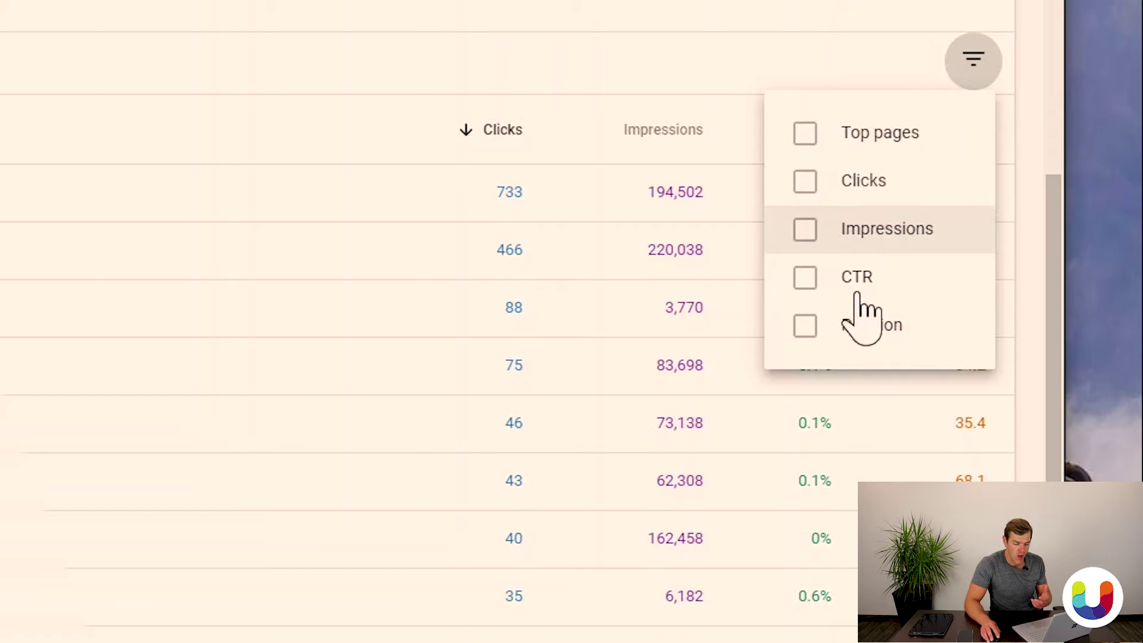
left_click(968, 65)
Sort the top pages by impressions, CTR and finally position, and list the top queries.
left_click(649, 129)
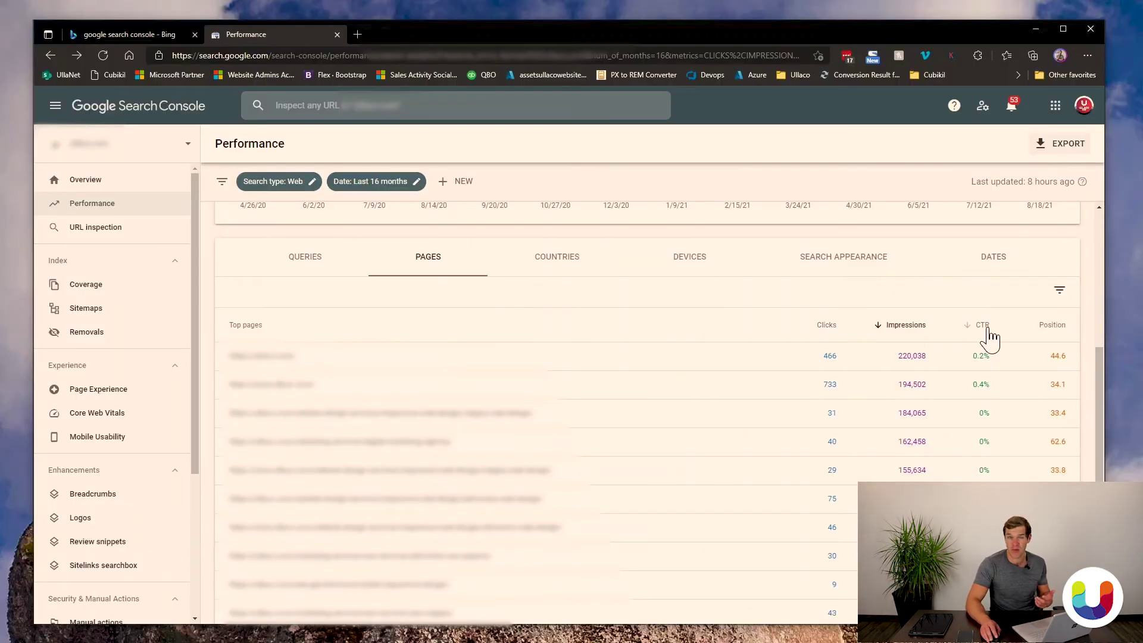
left_click(983, 325)
left_click(1058, 335)
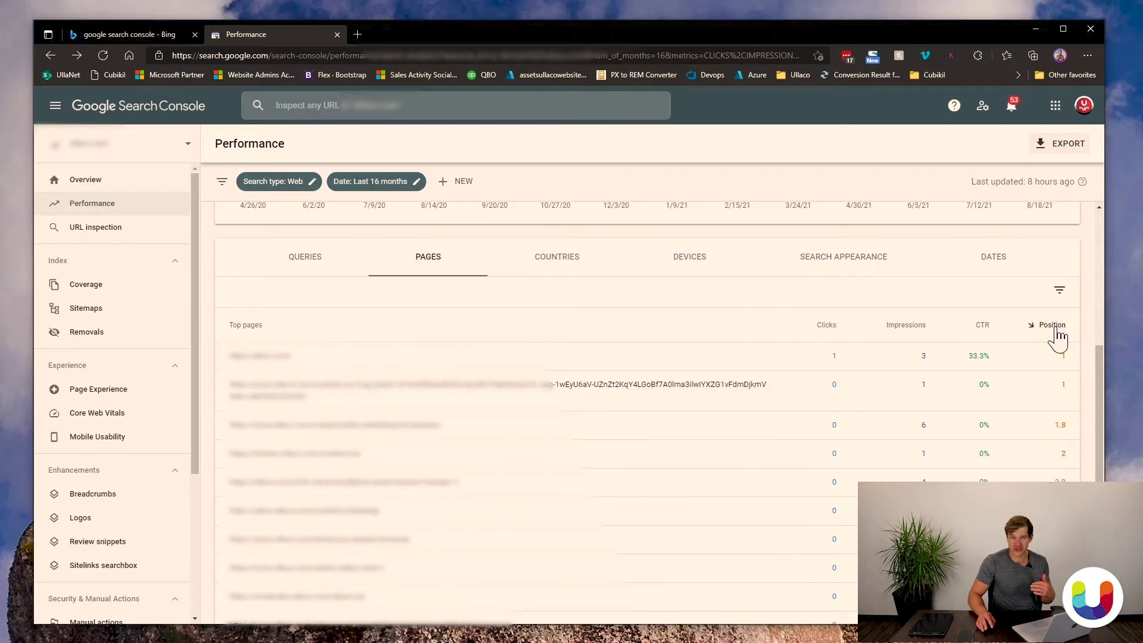
left_click(316, 262)
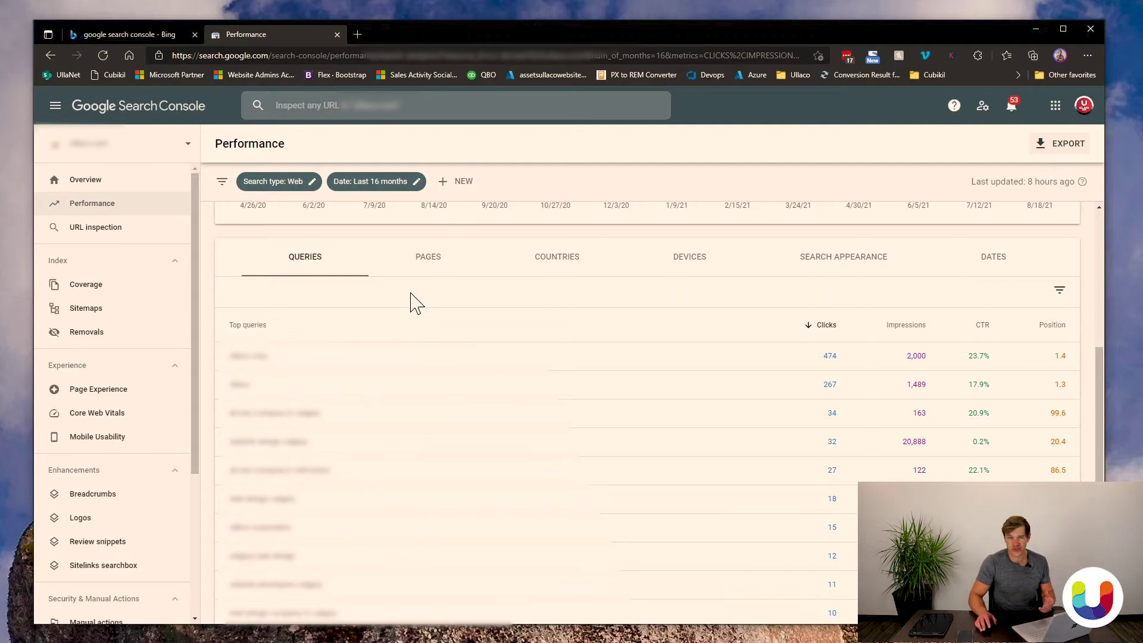
scroll(415, 305, "down", 1)
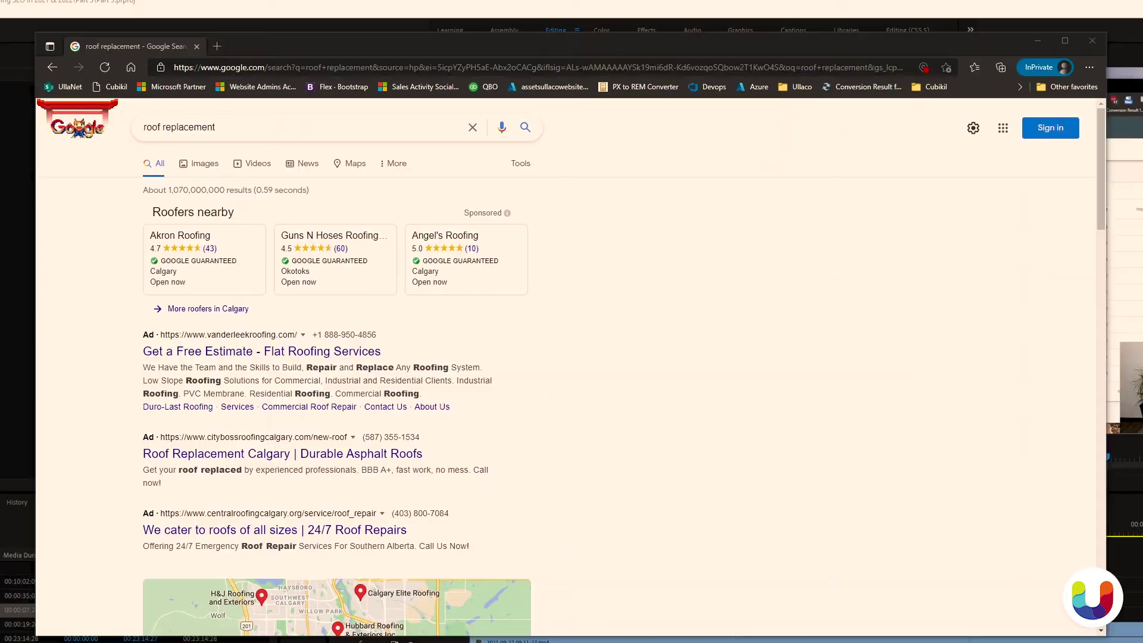
Examine the Google results for "roof replacement", from the ads and map through the organic listings to the related searches.
scroll(421, 204, "down", 10)
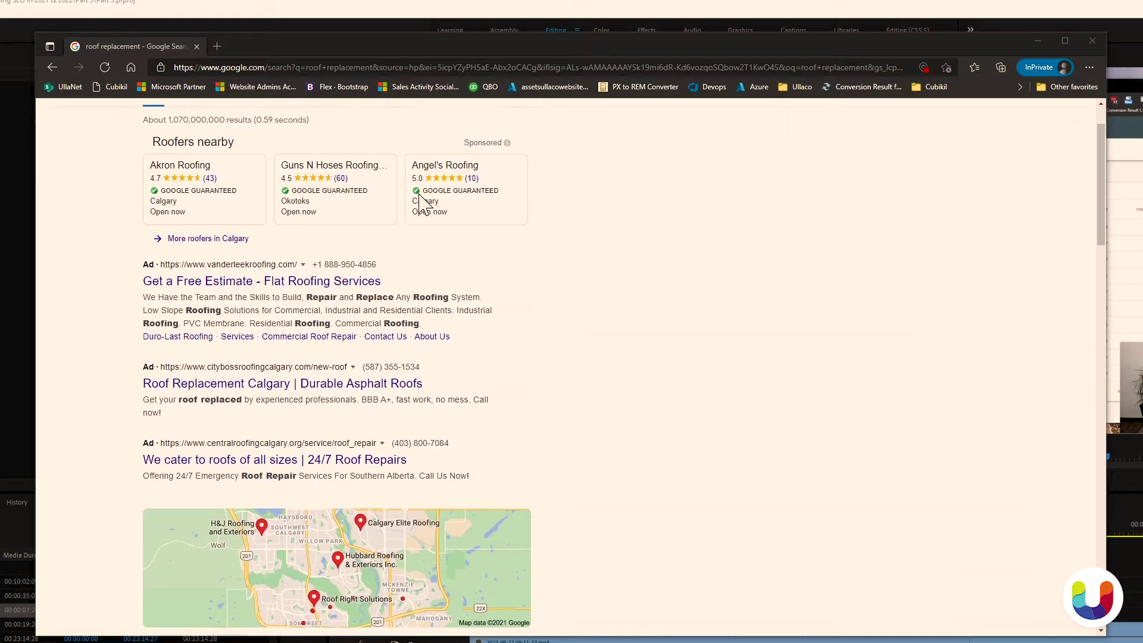
scroll(421, 207, "down", 12)
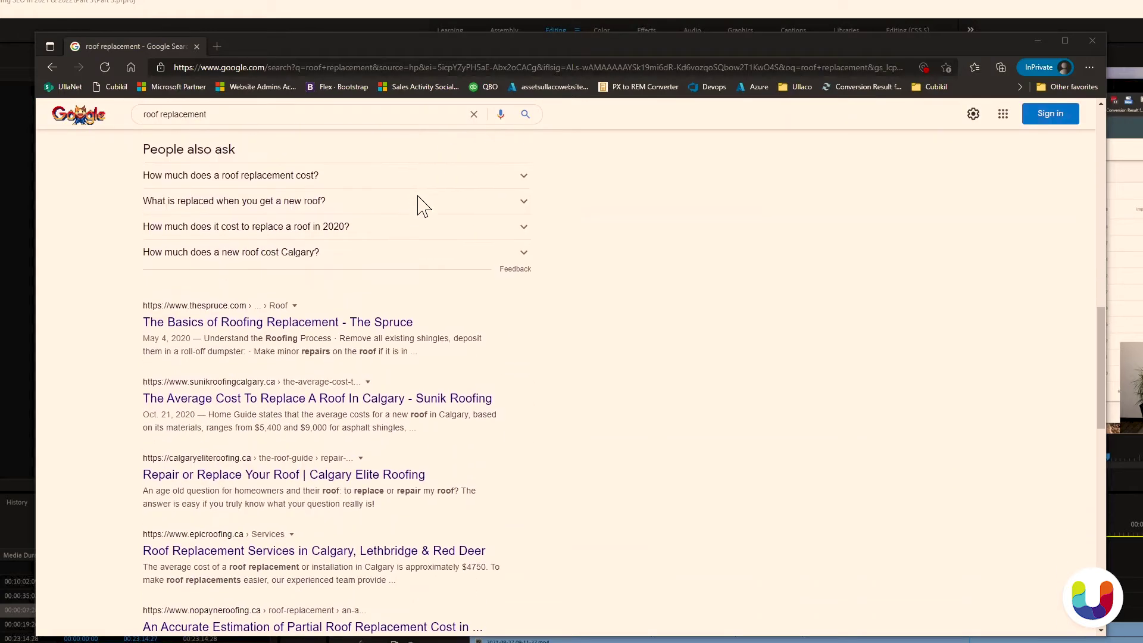
scroll(421, 207, "down", 5)
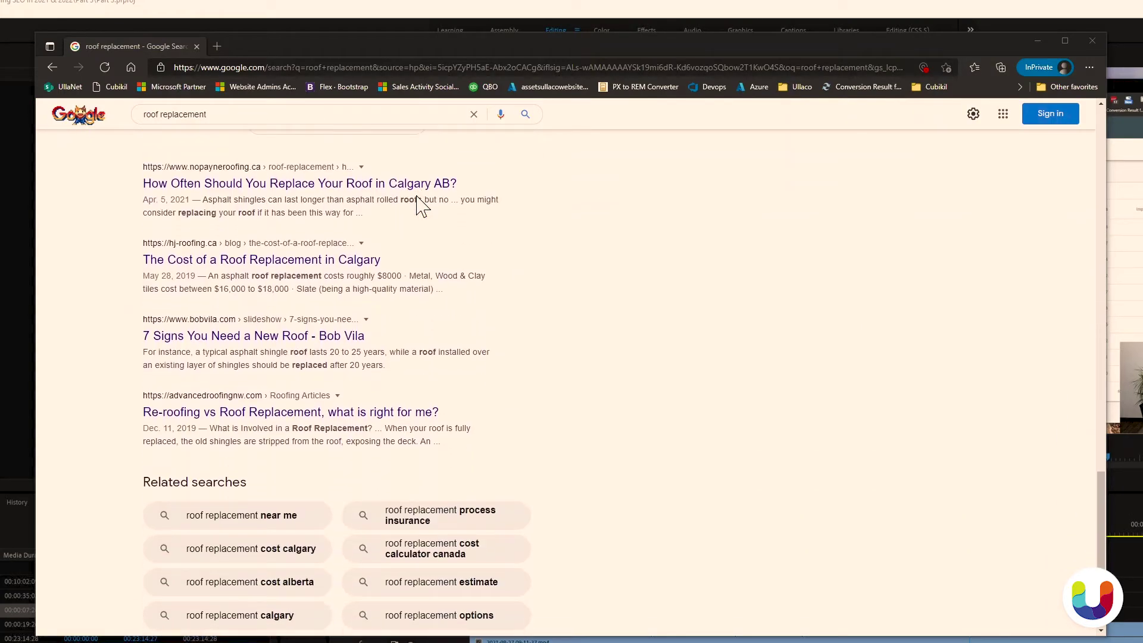
scroll(421, 206, "down", 3)
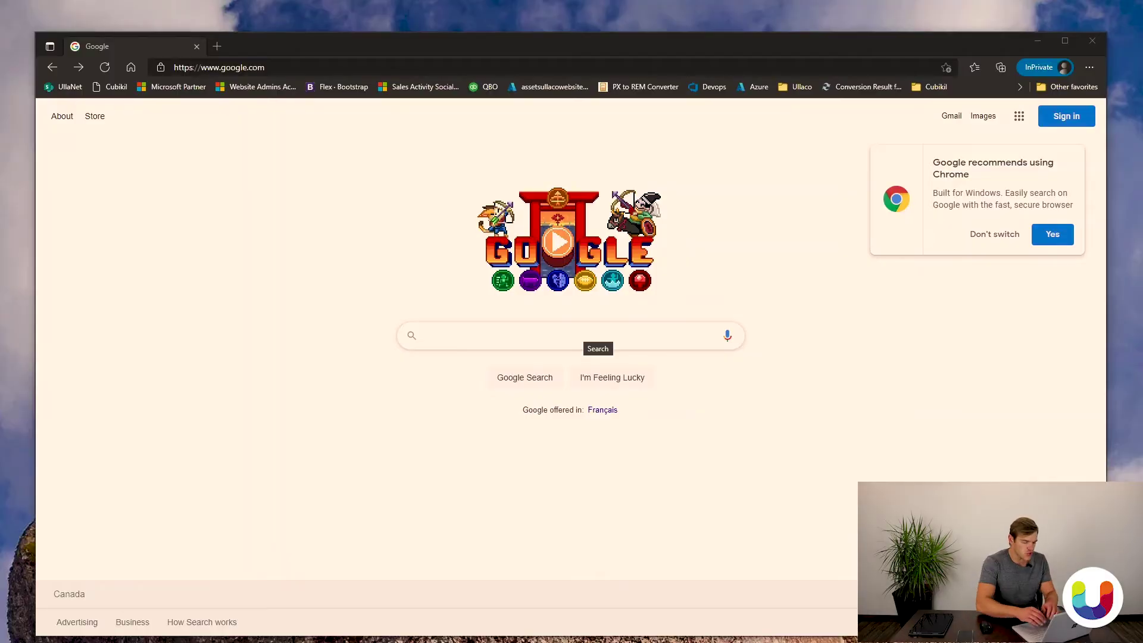
Search Google for "criminal lawyers".
left_click(590, 336)
type("crimina")
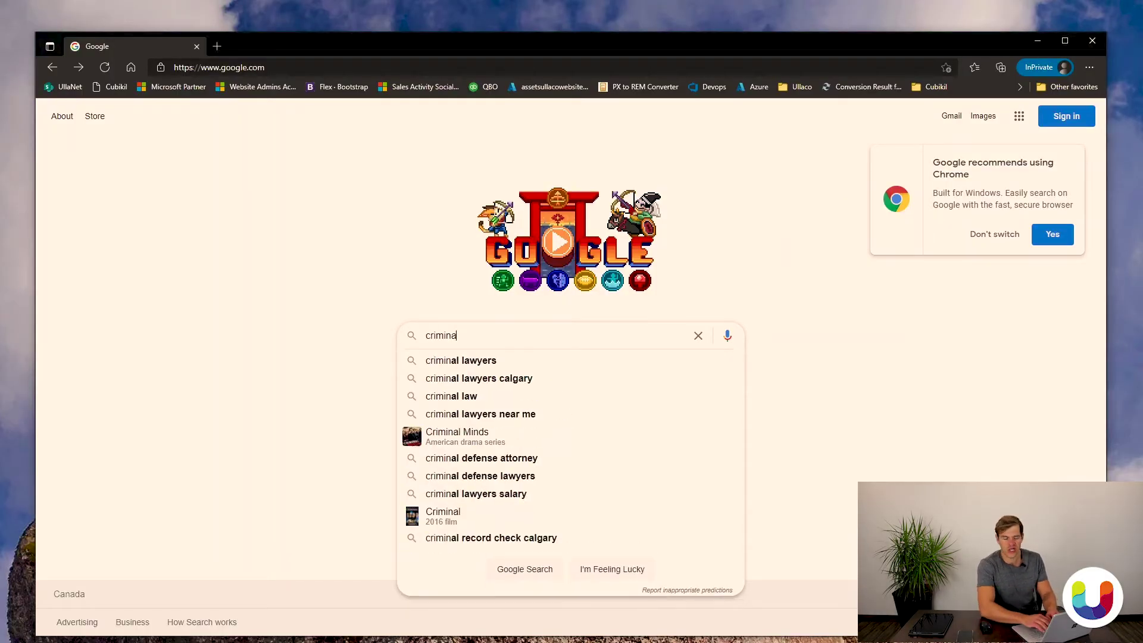
type("l l")
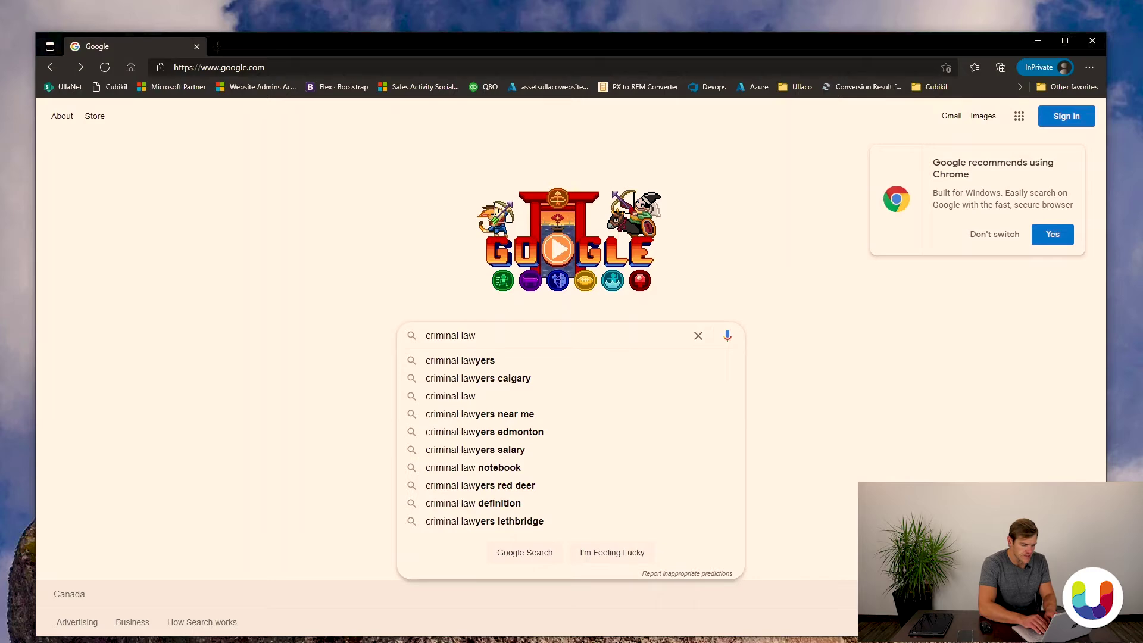
key("Down")
key("Return")
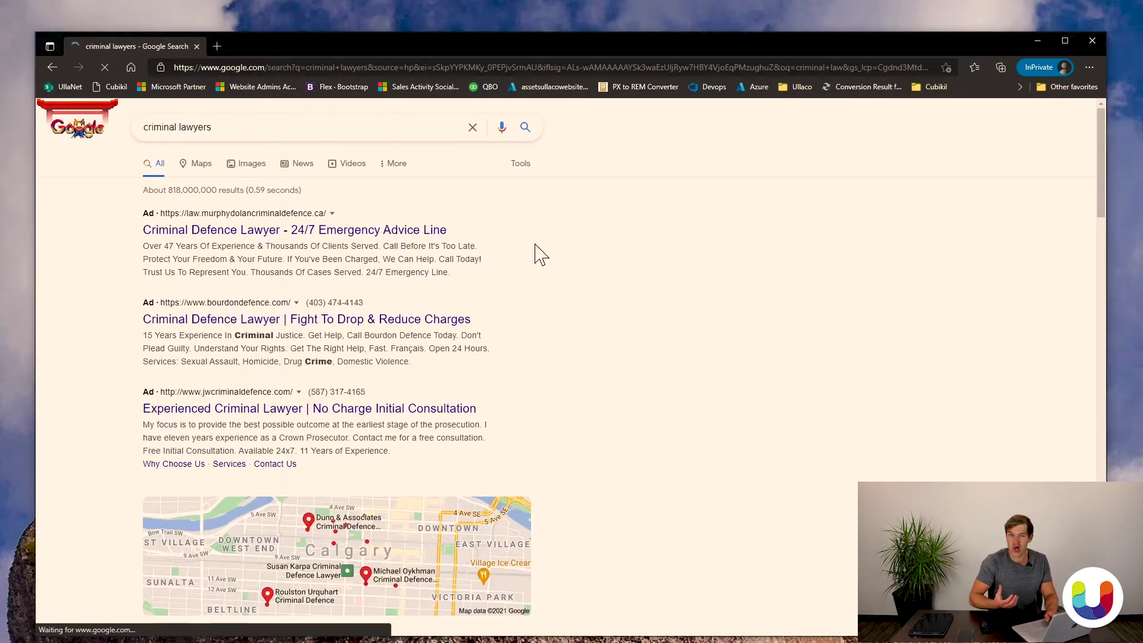
Examine the ads, map listings, related questions and organic results on the "criminal lawyers" results page.
scroll(305, 447, "down", 5)
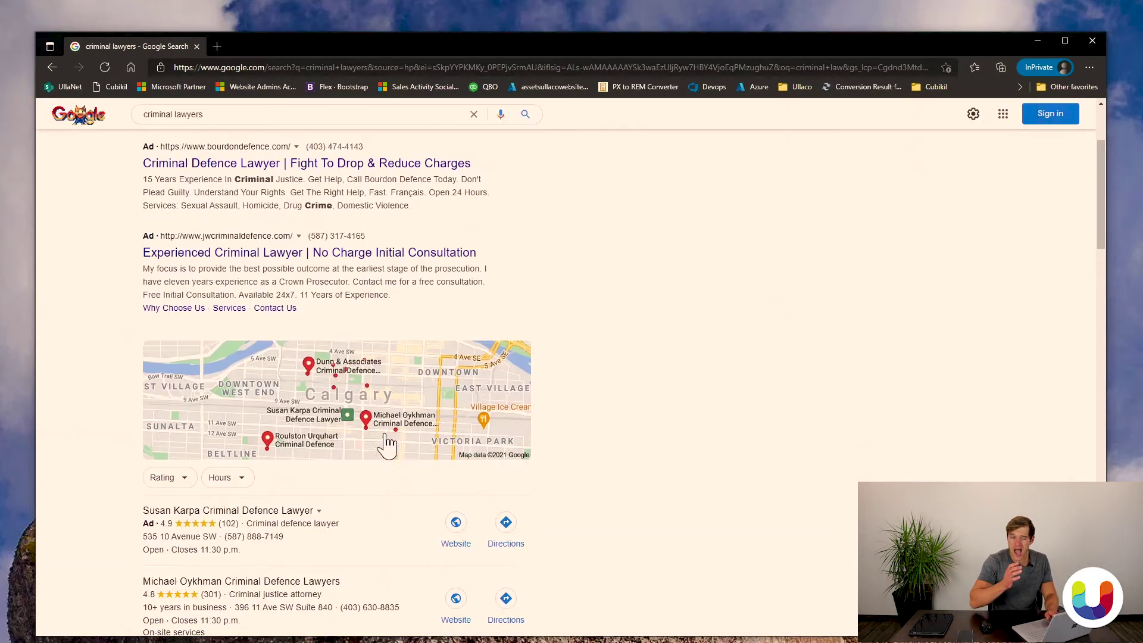
scroll(337, 474, "down", 6)
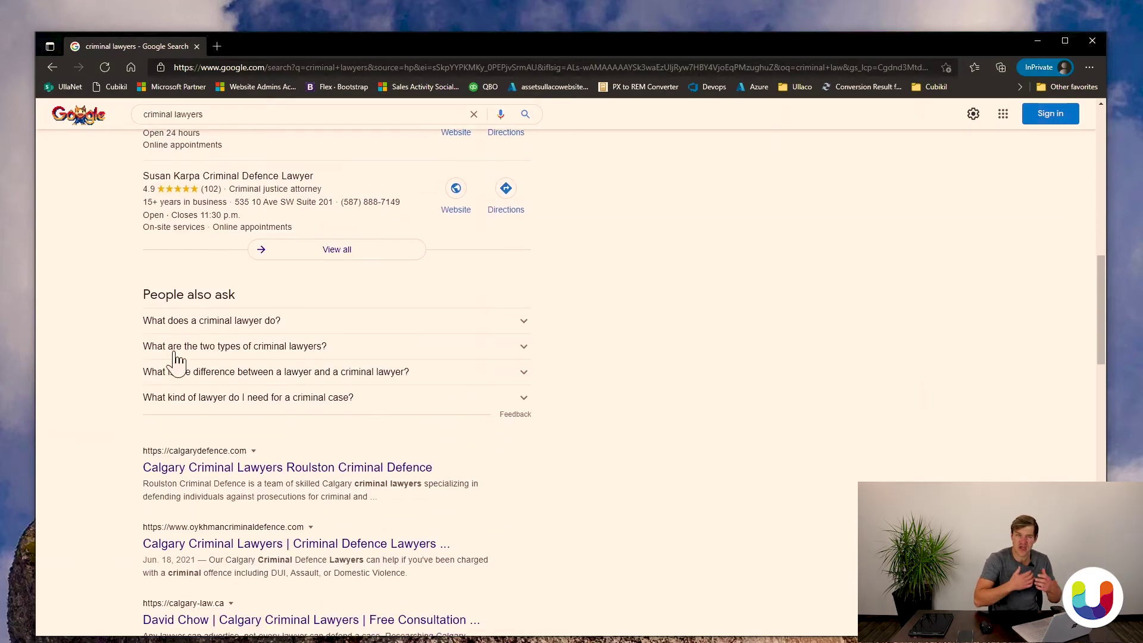
scroll(191, 413, "down", 3)
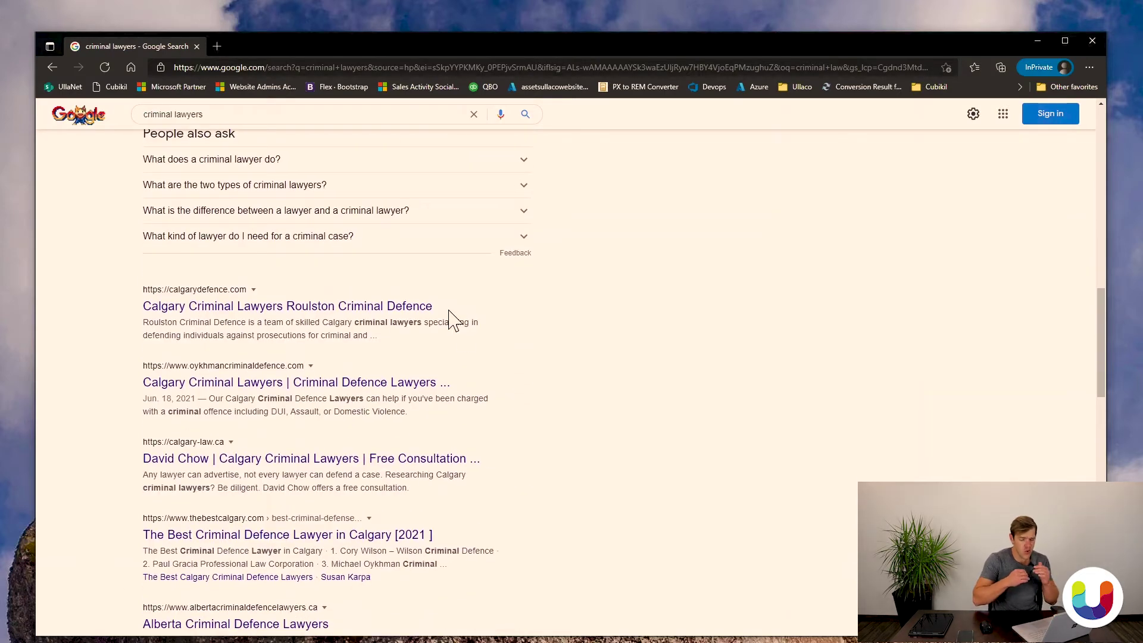
scroll(454, 321, "down", 4)
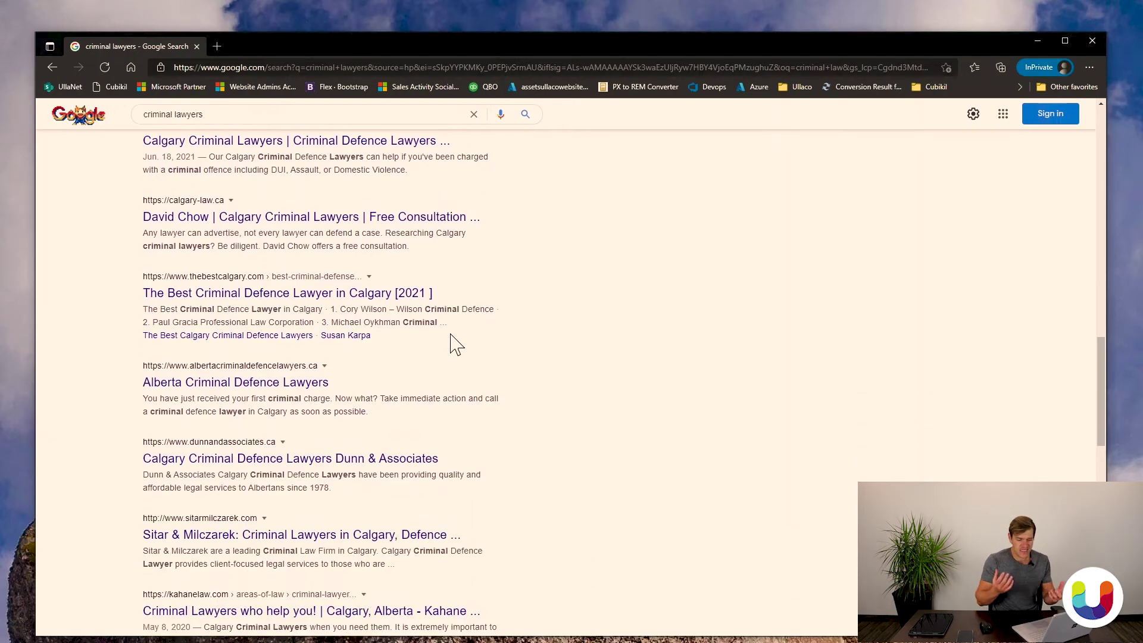
scroll(456, 344, "down", 4)
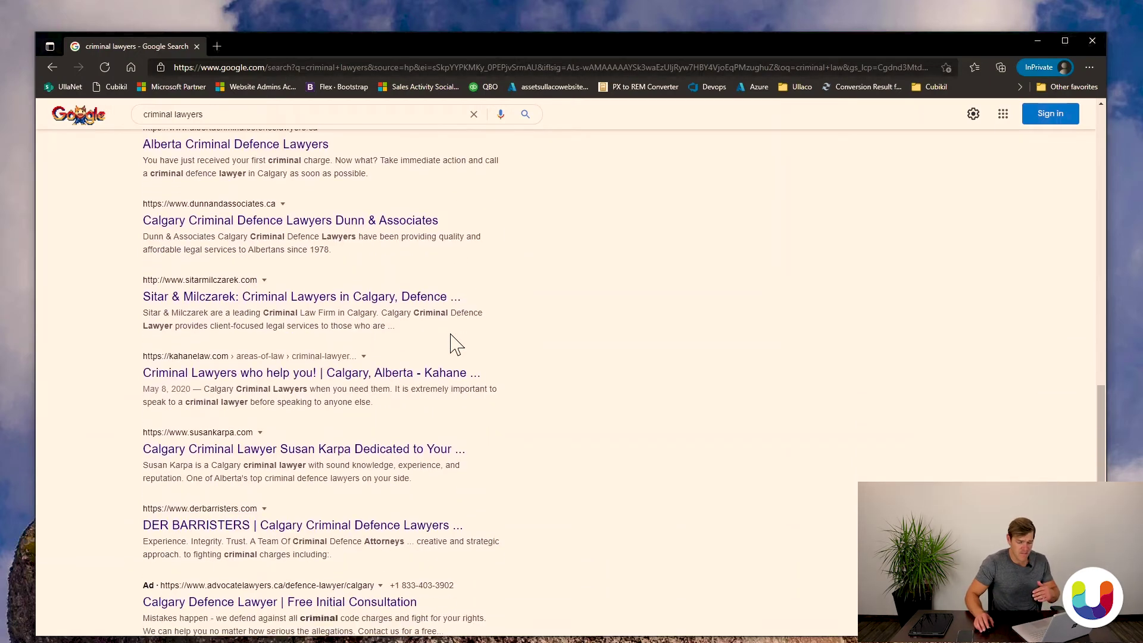
scroll(456, 344, "down", 1)
scroll(455, 344, "down", 1)
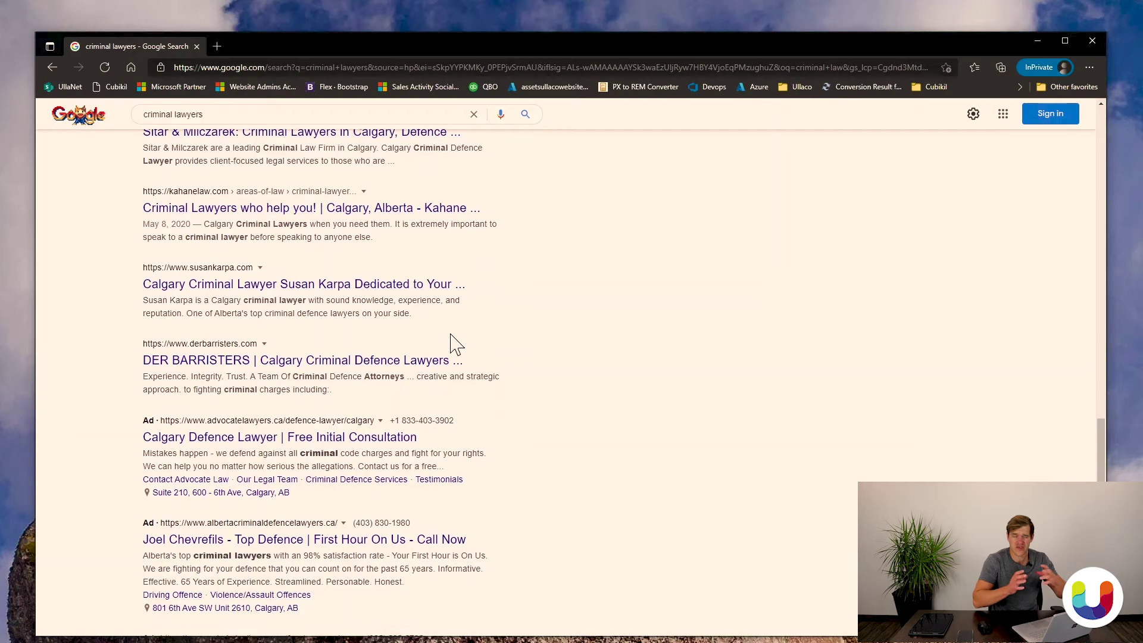
scroll(454, 346, "up", 10)
scroll(441, 366, "up", 8)
scroll(448, 358, "down", 5)
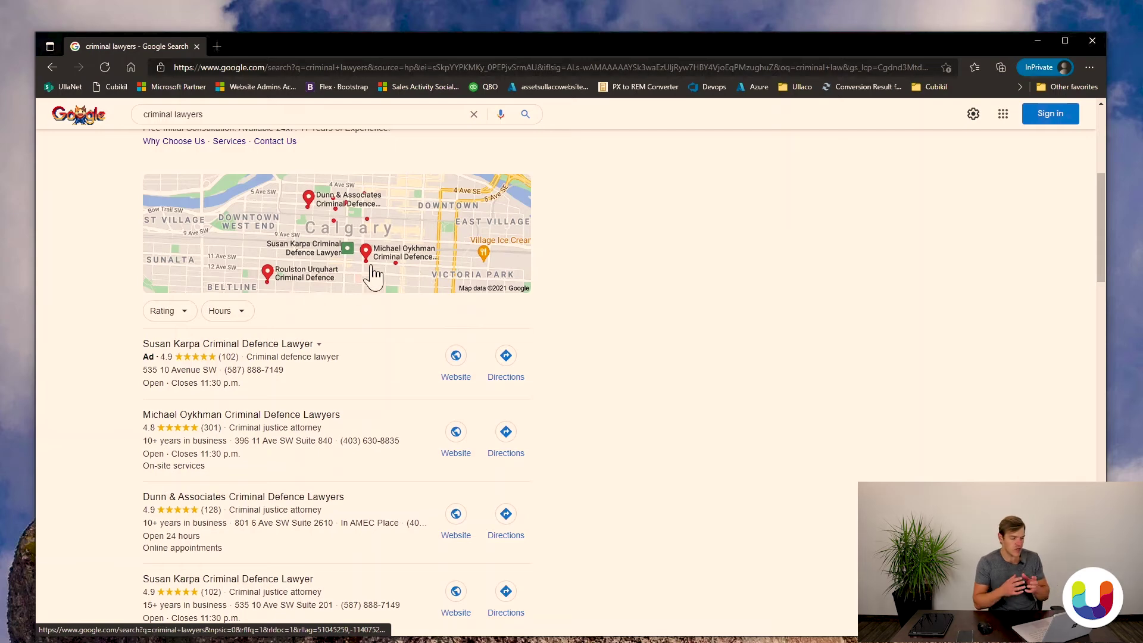
scroll(245, 293, "down", 3)
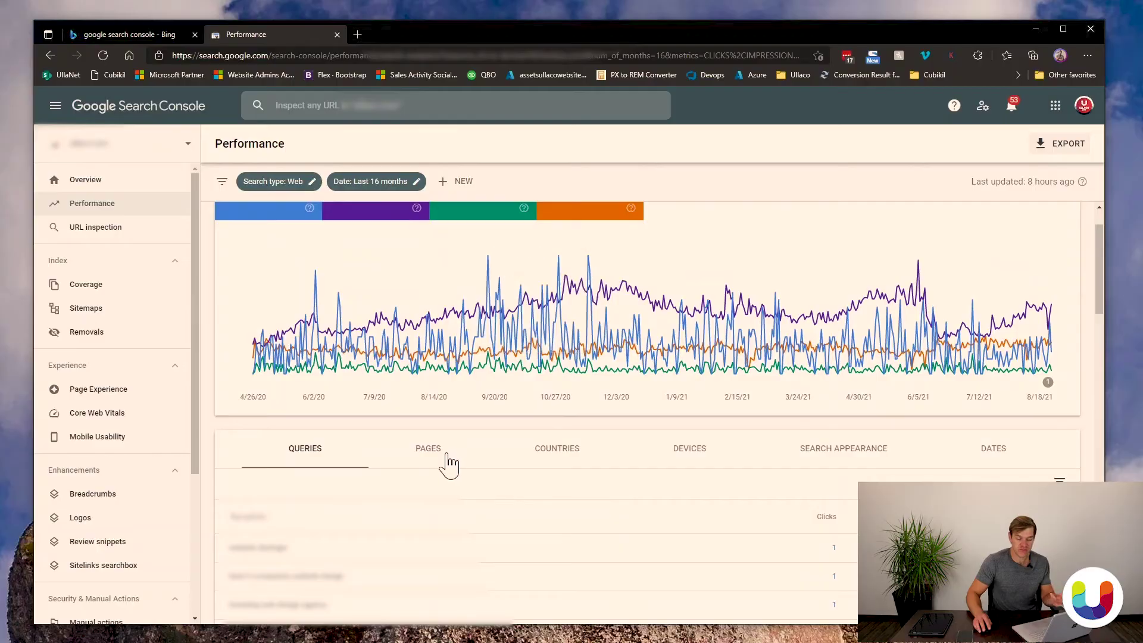
Return to Search Console and review the top pages by position, with their clicks, impressions and CTR.
left_click(457, 447)
scroll(457, 447, "down", 4)
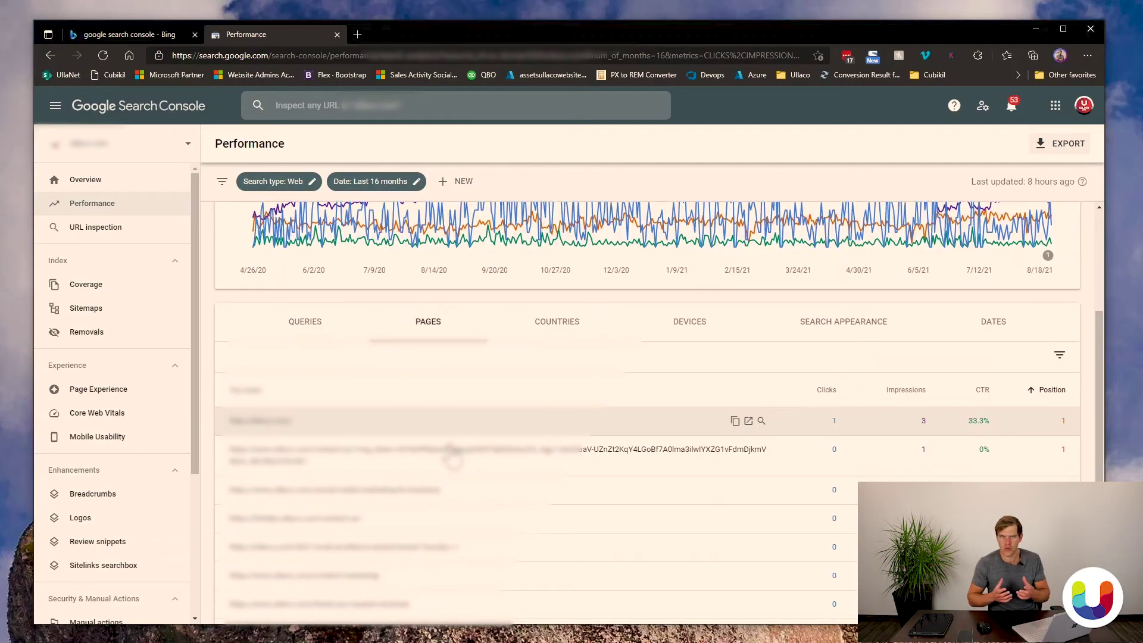
scroll(452, 445, "down", 1)
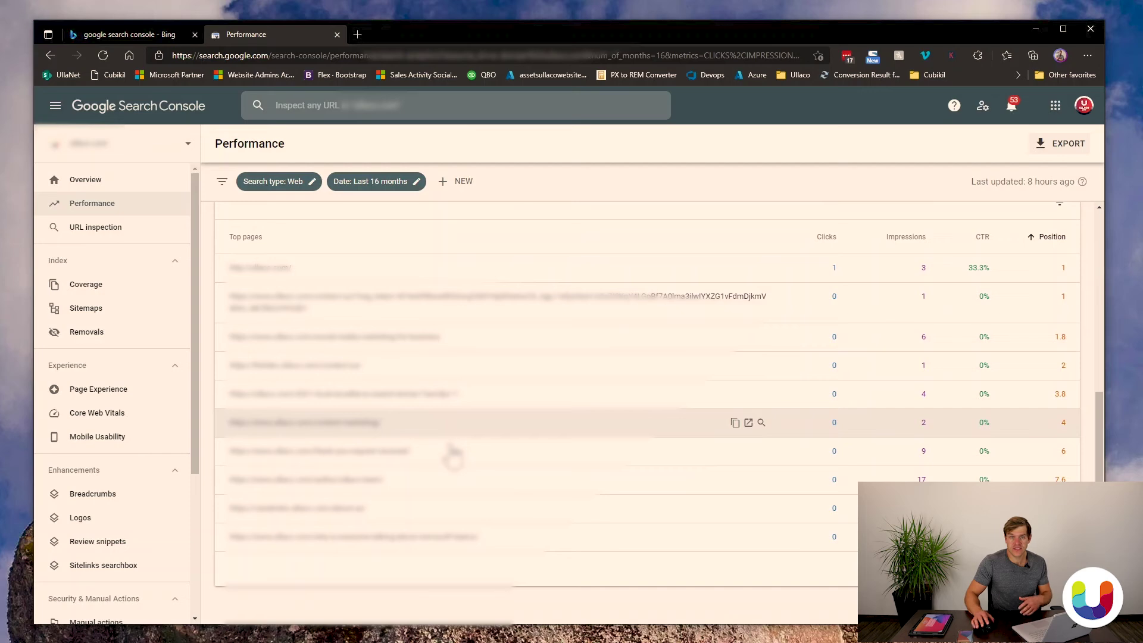
scroll(454, 452, "up", 3)
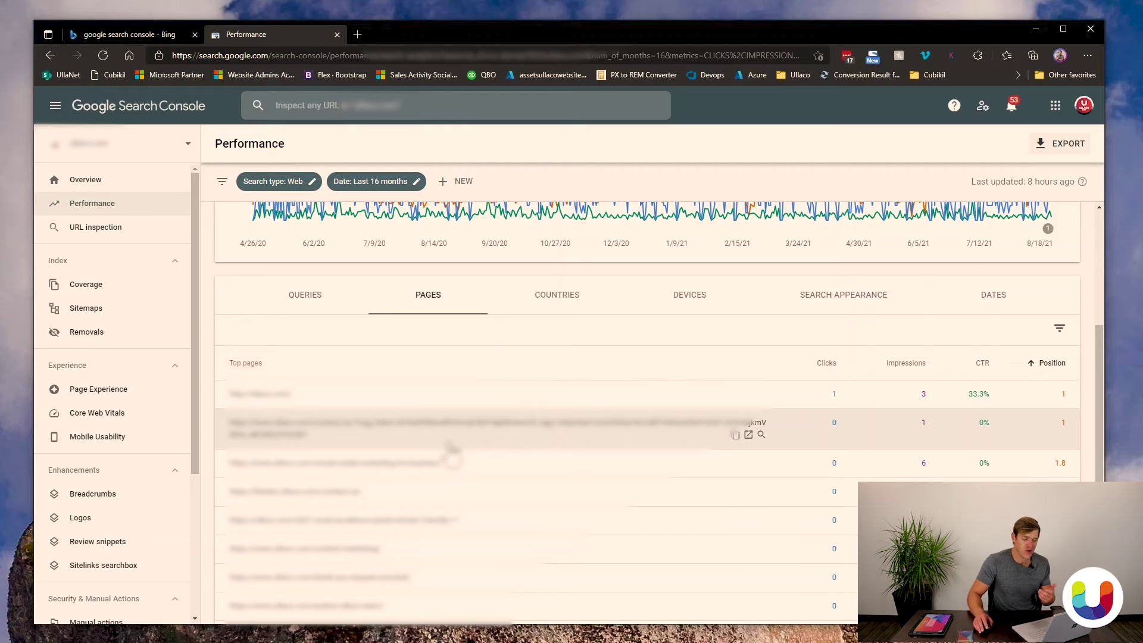
scroll(451, 453, "up", 2)
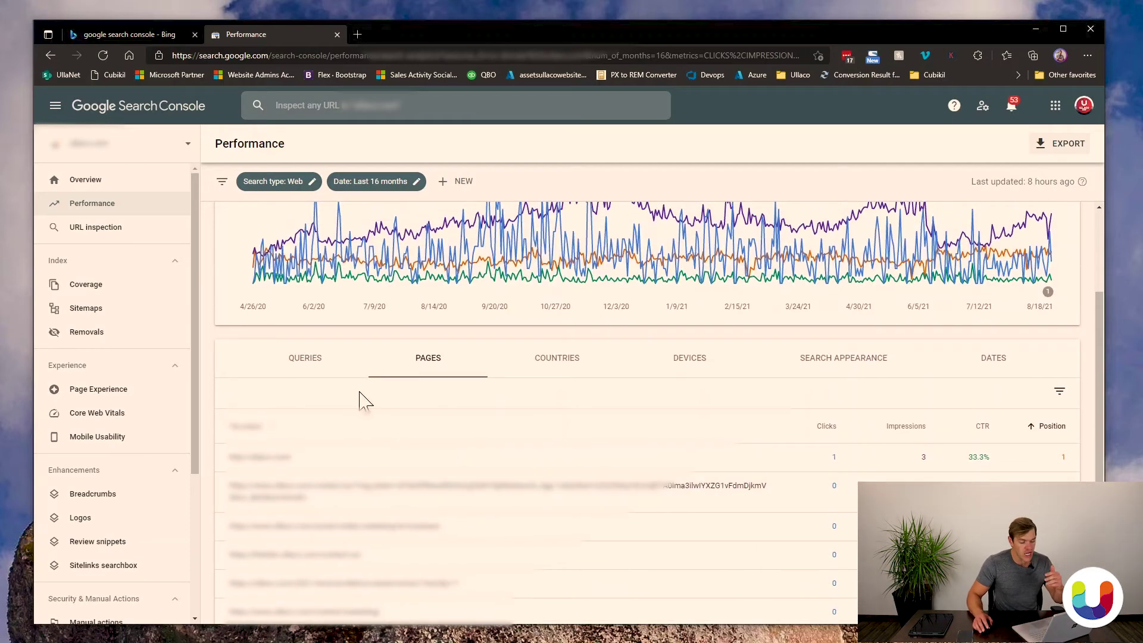
left_click(306, 357)
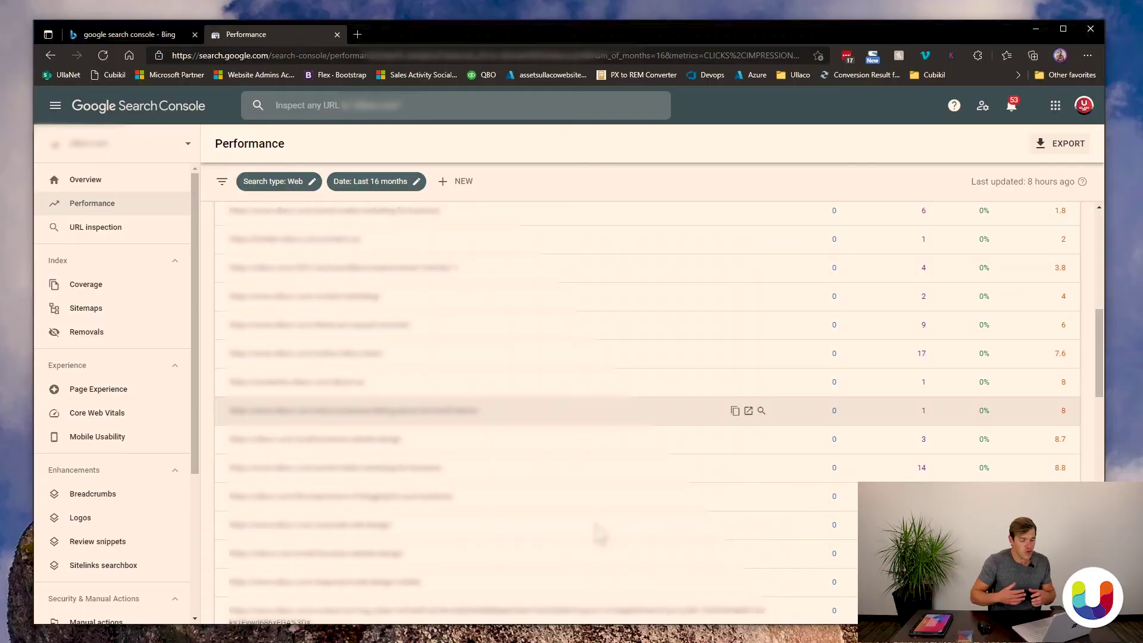
scroll(596, 536, "up", 10)
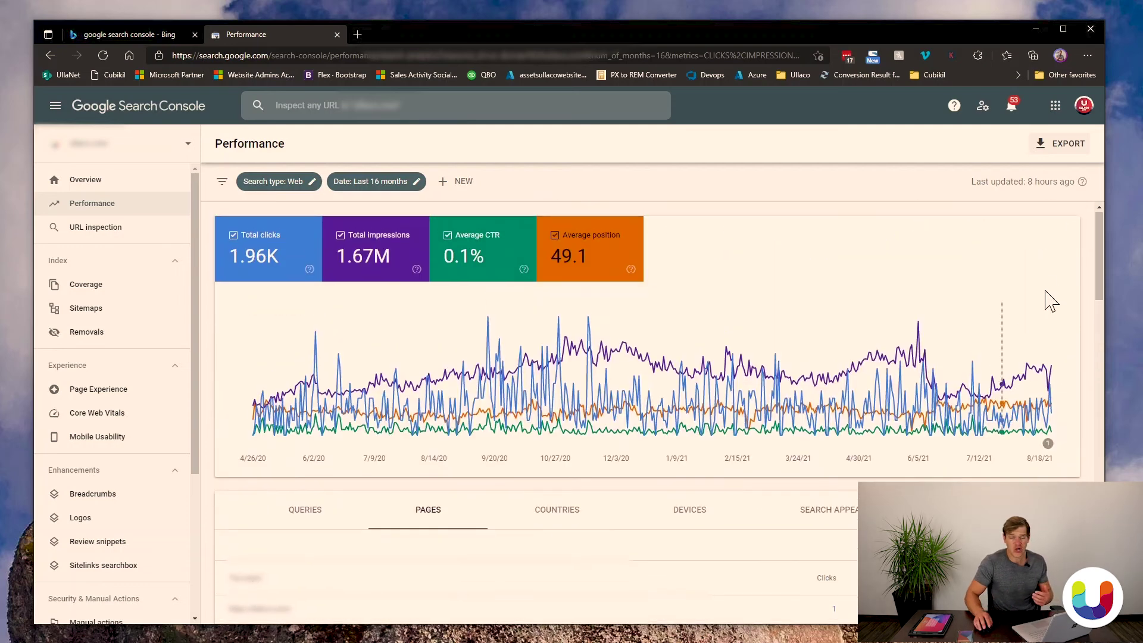
View the file formats available for exporting the performance report.
left_click(1071, 148)
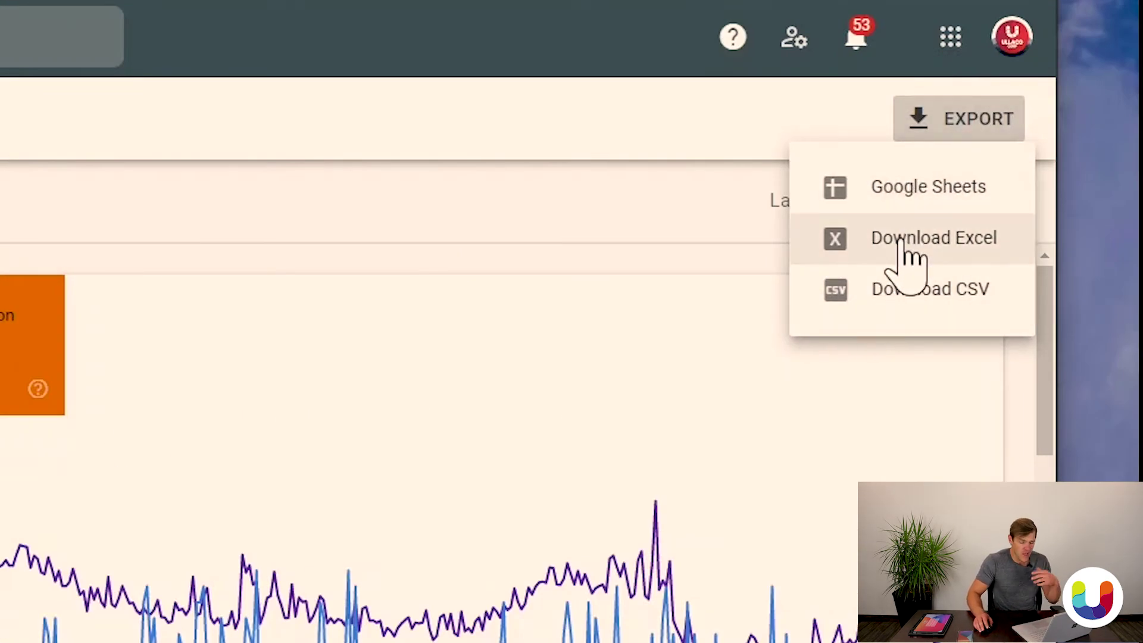
left_click(874, 298)
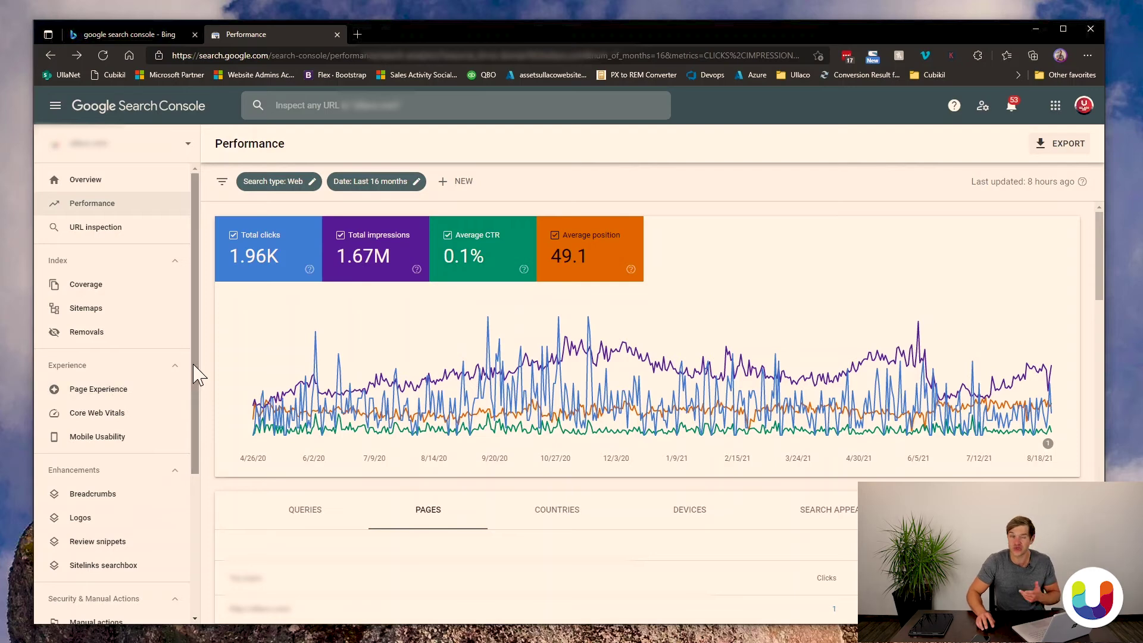
Open the Manual actions report for the website.
left_click_drag(196, 375, 196, 502)
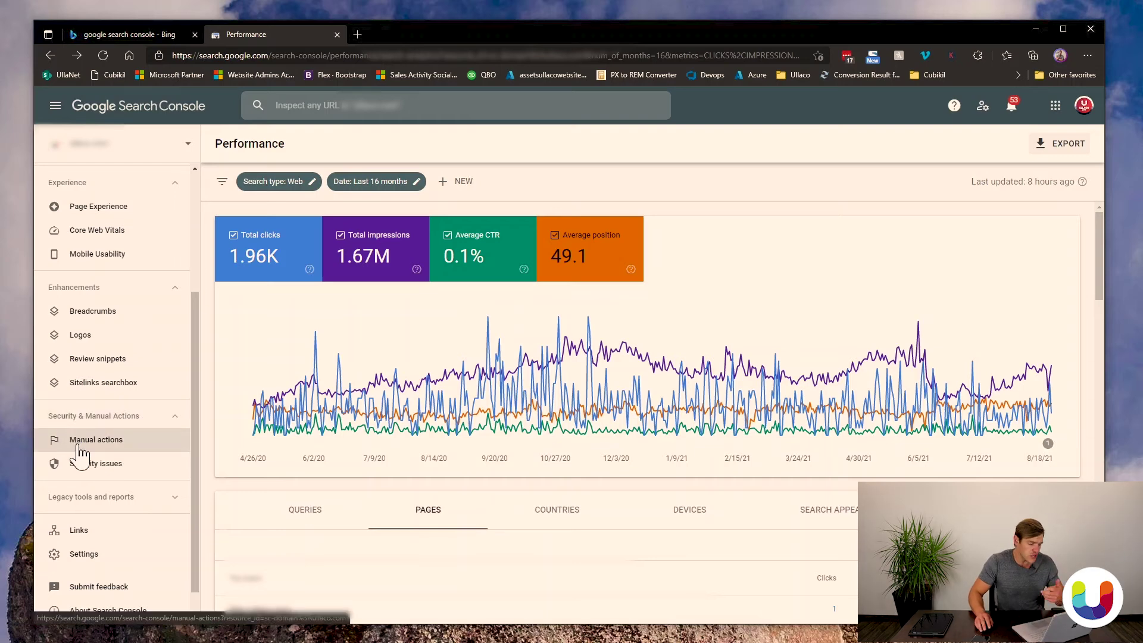
left_click(78, 448)
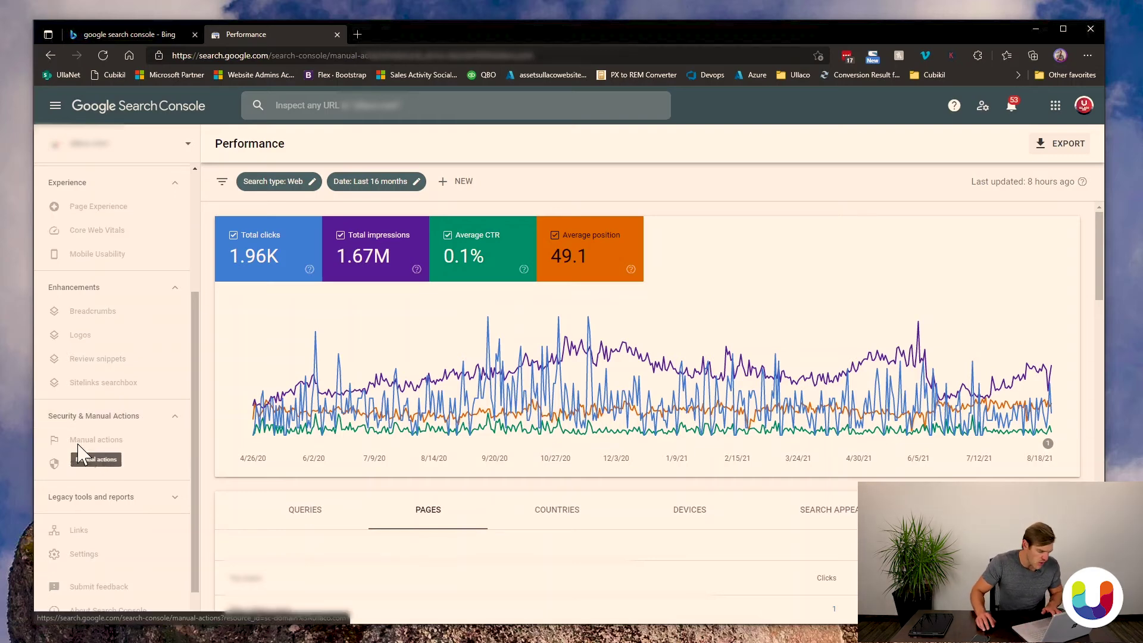